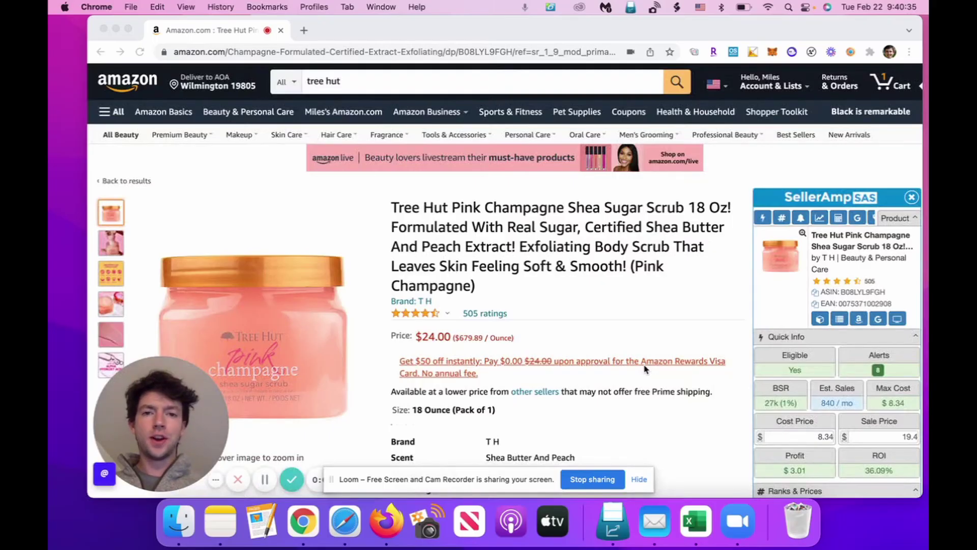
- Hide the screen-sharing notice that covers the product page
scroll(544, 244, "down", 1)
scroll(544, 245, "up", 1)
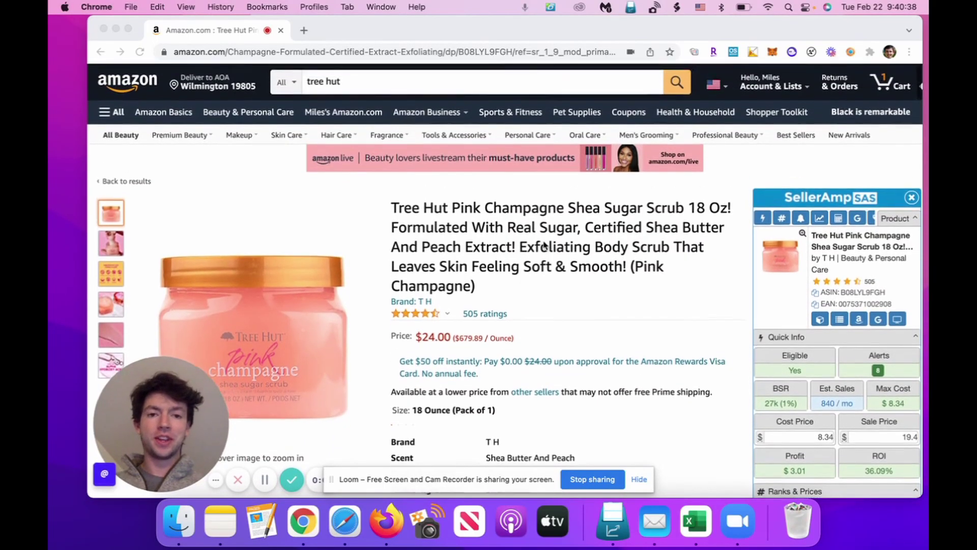
left_click(643, 483)
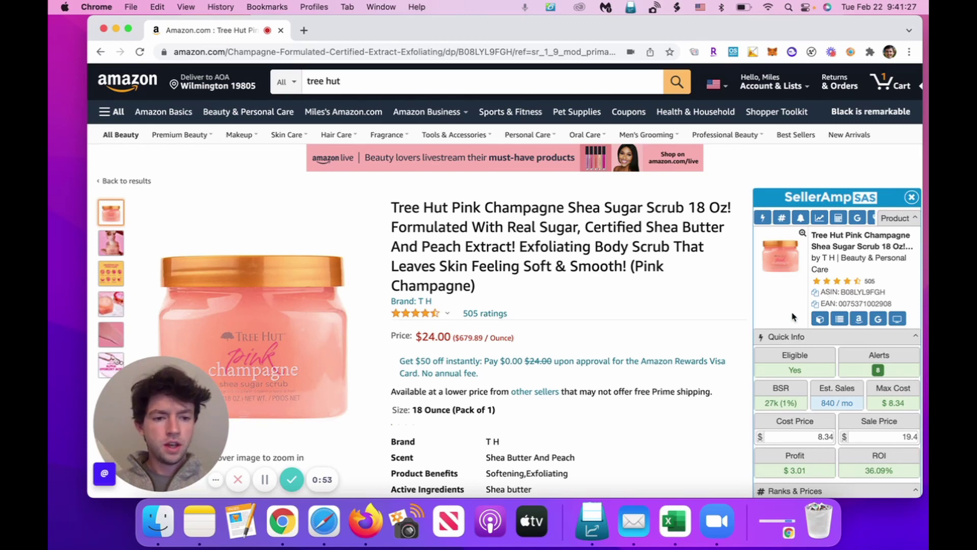
- Examine the product's SellerAmp quick info: eligibility, sales rank, estimated sales, maximum cost, profit and ROI
scroll(794, 315, "down", 1)
scroll(792, 316, "up", 1)
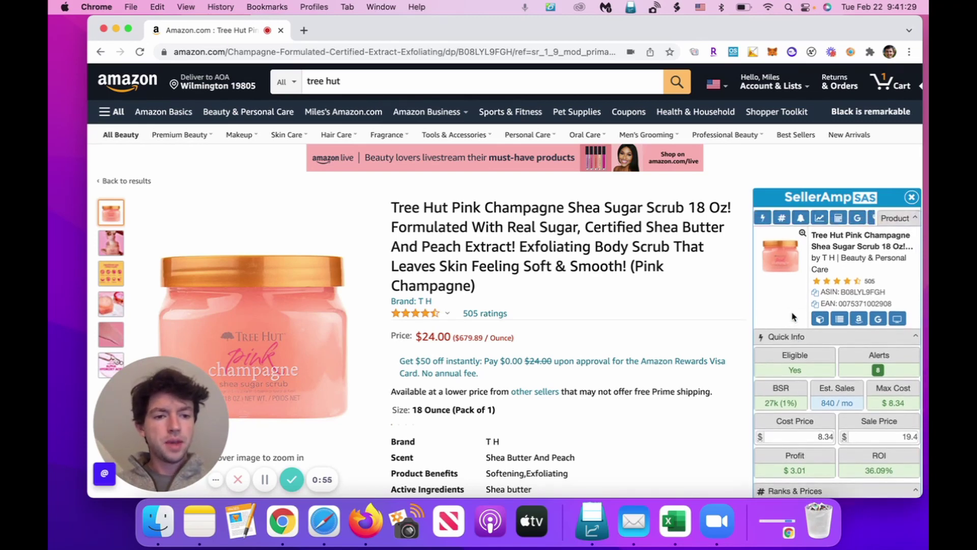
scroll(788, 326, "down", 4)
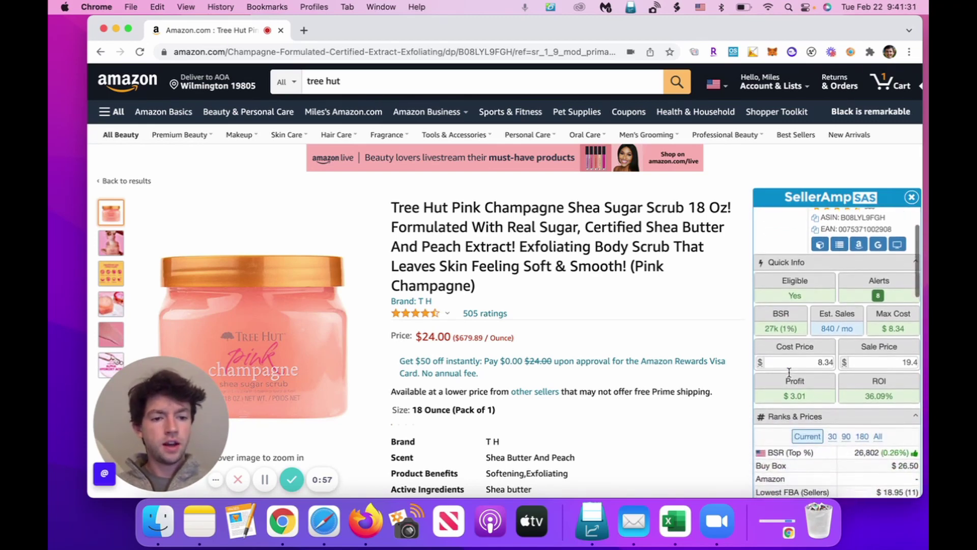
scroll(784, 328, "down", 2)
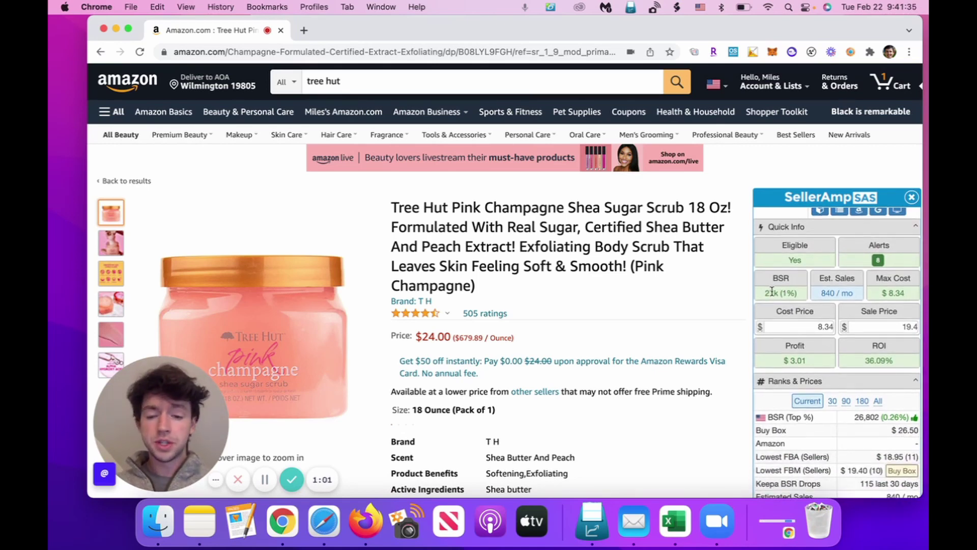
scroll(823, 292, "down", 1)
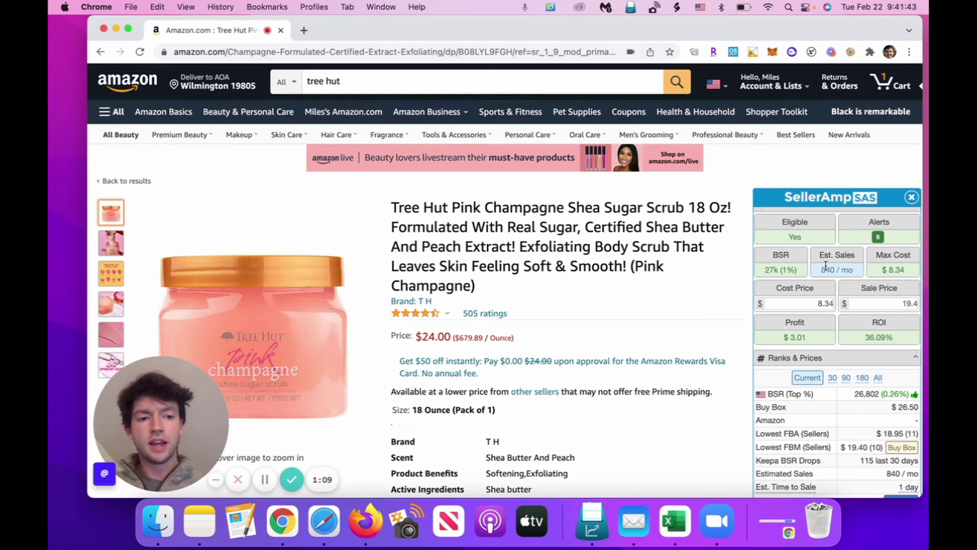
scroll(825, 265, "down", 1)
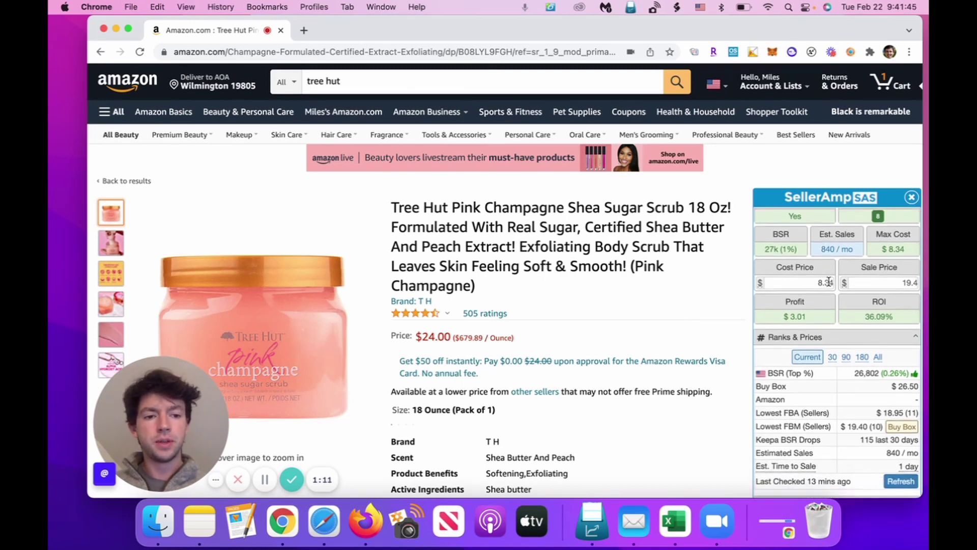
left_click_drag(837, 283, 892, 250)
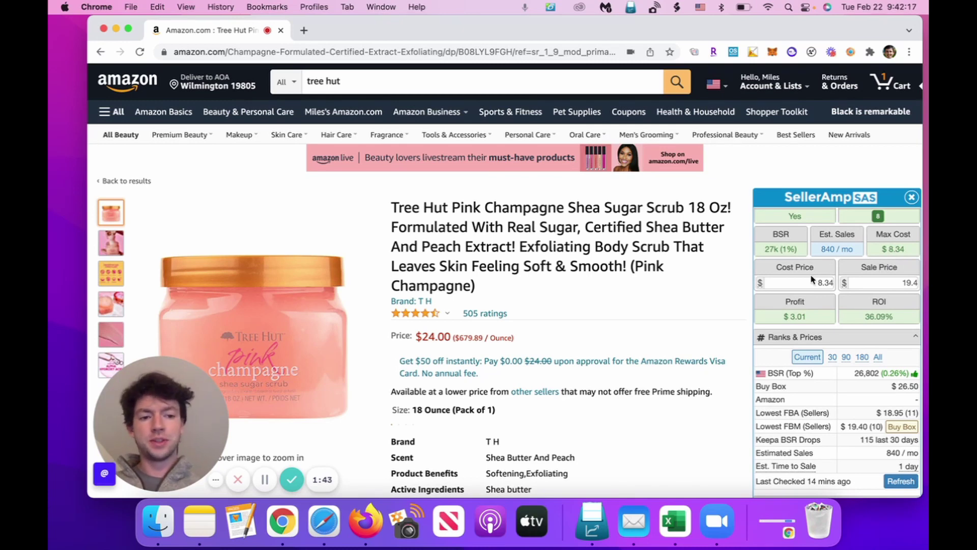
scroll(812, 277, "down", 2)
scroll(812, 277, "up", 2)
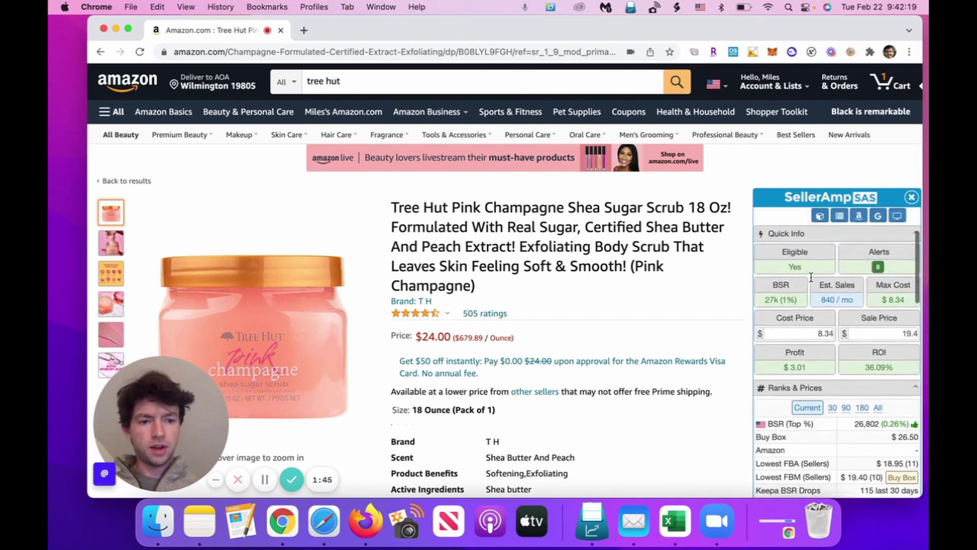
scroll(814, 313, "down", 1)
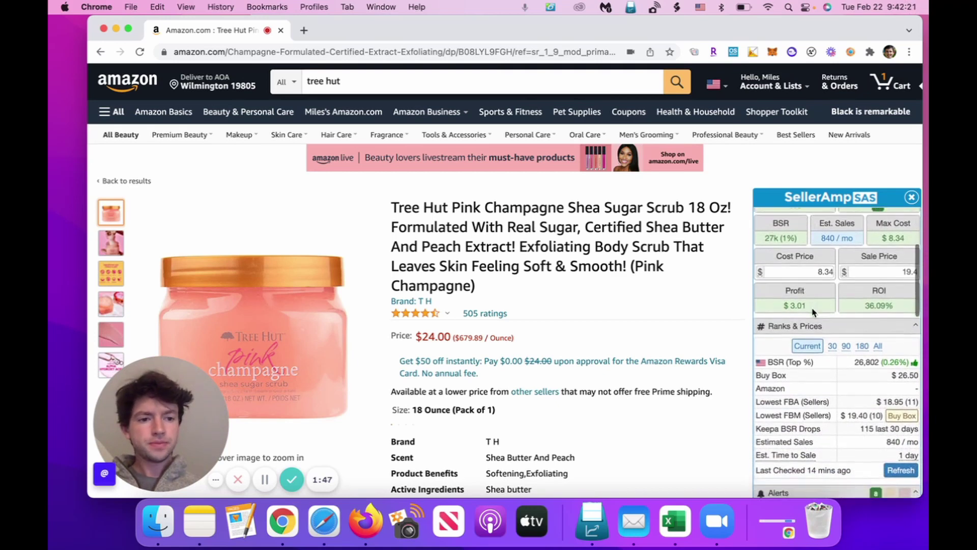
scroll(822, 271, "down", 2)
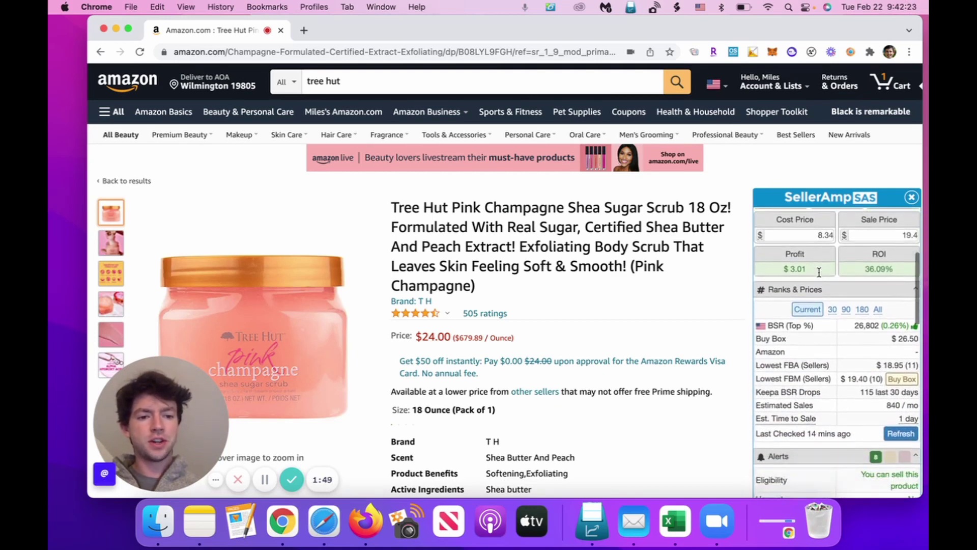
- Set the scrub's cost price to $7.00 and its sale price to $24.00 in the profit calculation
left_click(826, 226)
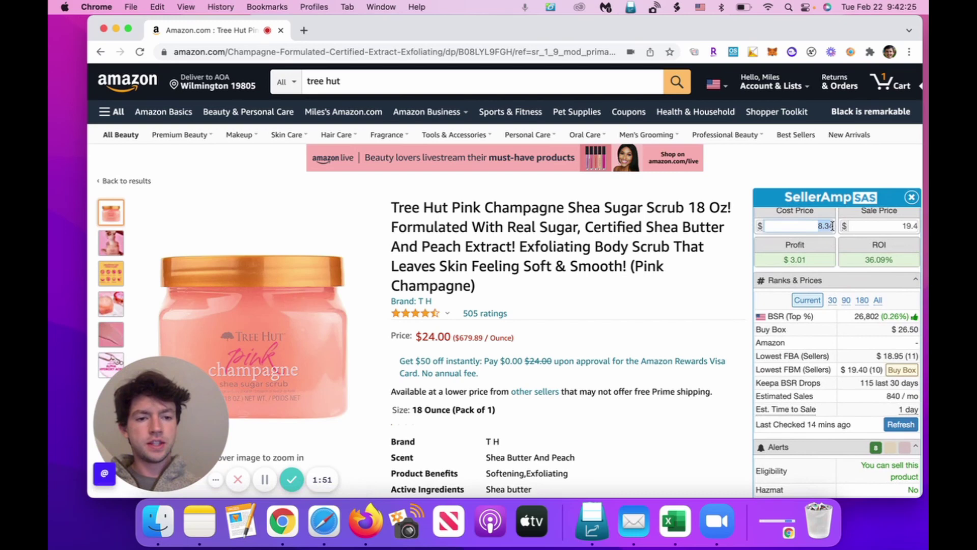
left_click_drag(835, 225, 817, 226)
type("7.00")
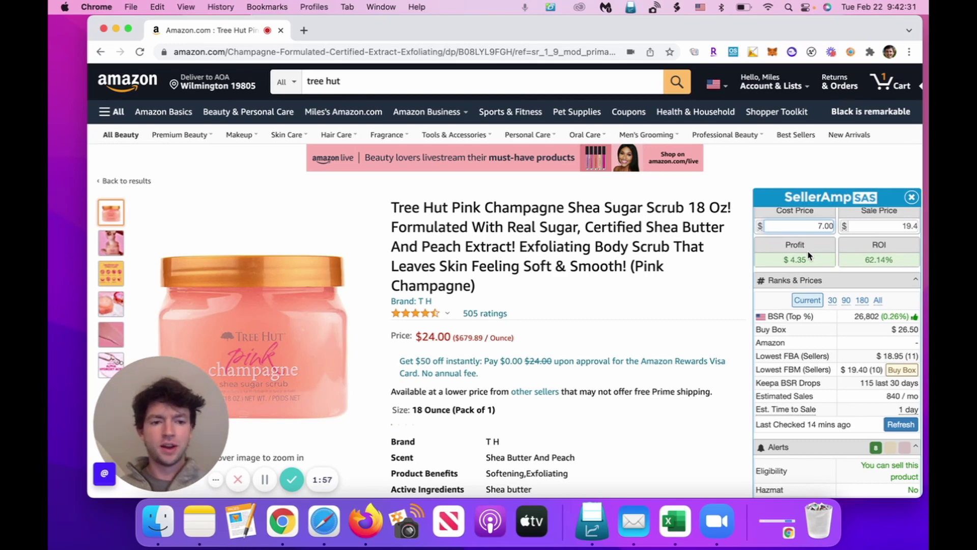
scroll(809, 254, "up", 2)
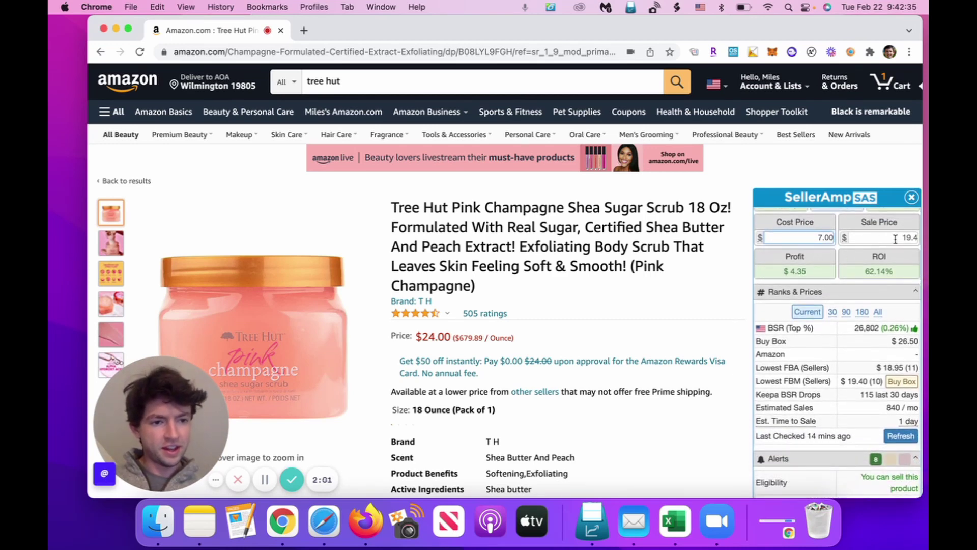
scroll(895, 242, "down", 2)
scroll(897, 243, "up", 2)
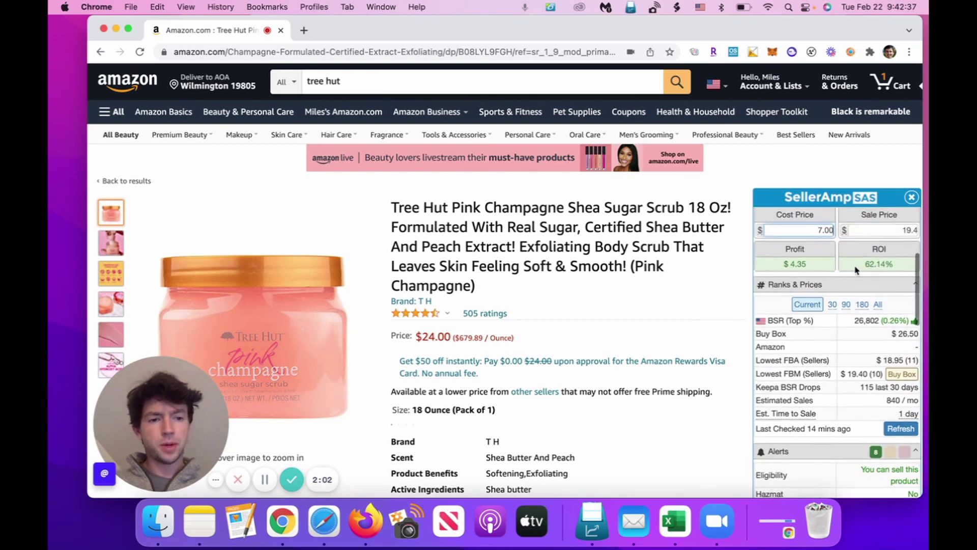
double_click(916, 229)
type("24")
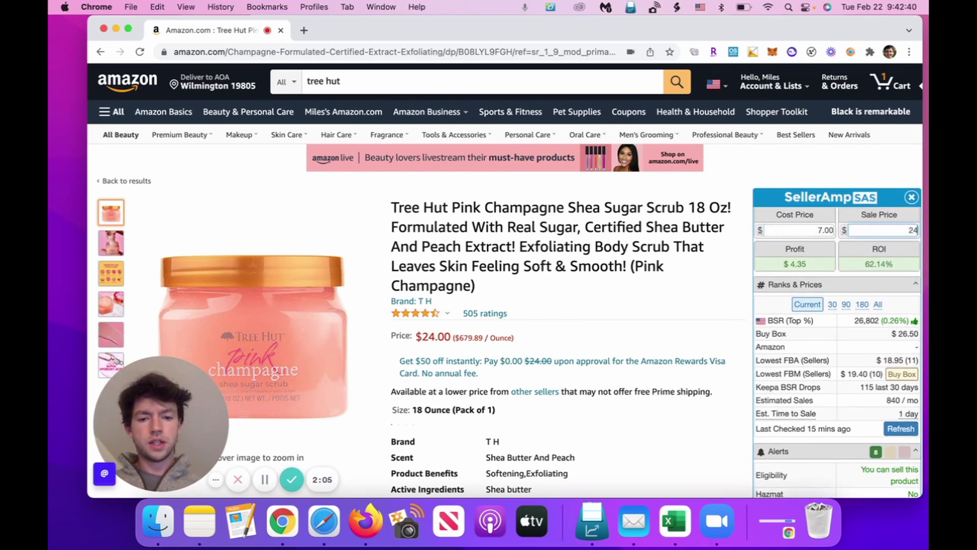
key("Return")
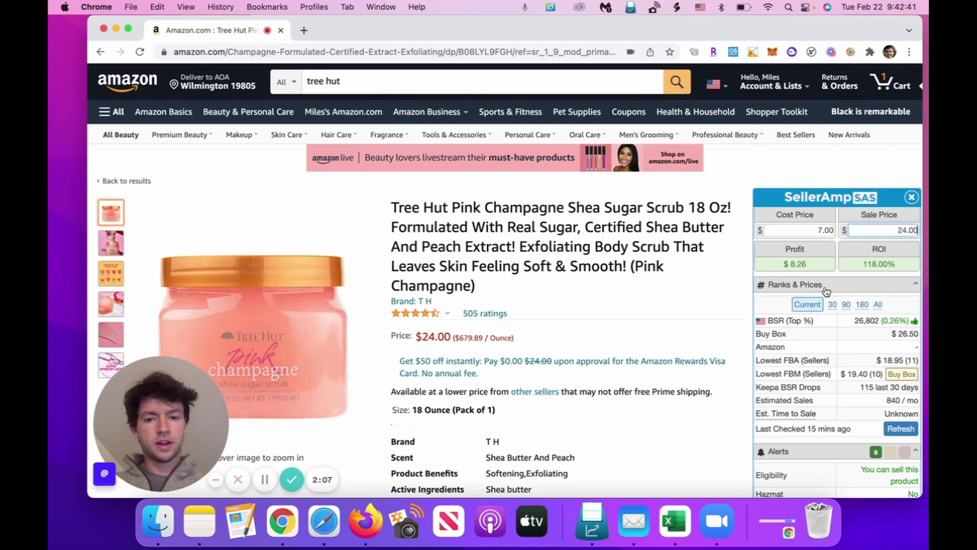
- Raise the scrub's cost price to $10 in the profit calculation
double_click(833, 230)
type("10")
key("Return")
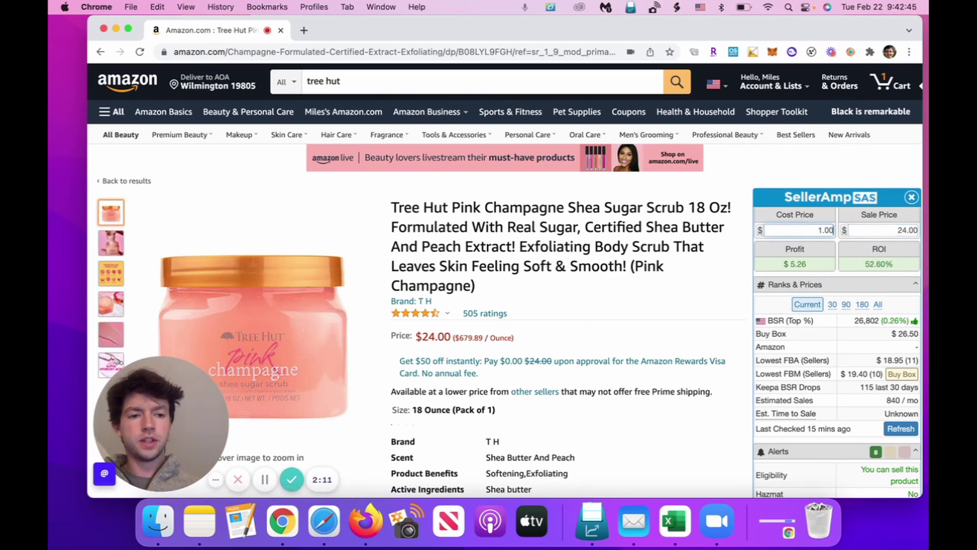
- Compare the product's 90-day average ranks and prices with the current ones
scroll(839, 275, "down", 2)
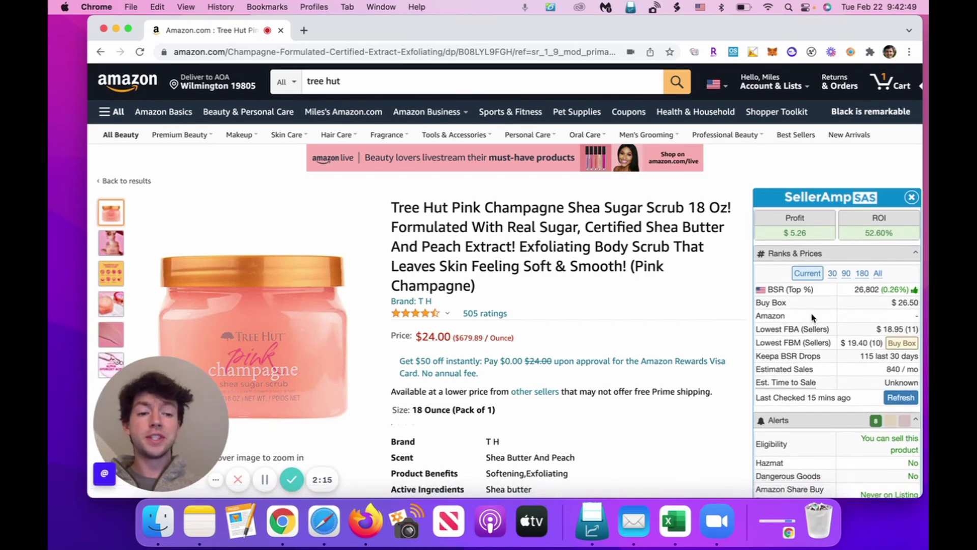
left_click(843, 273)
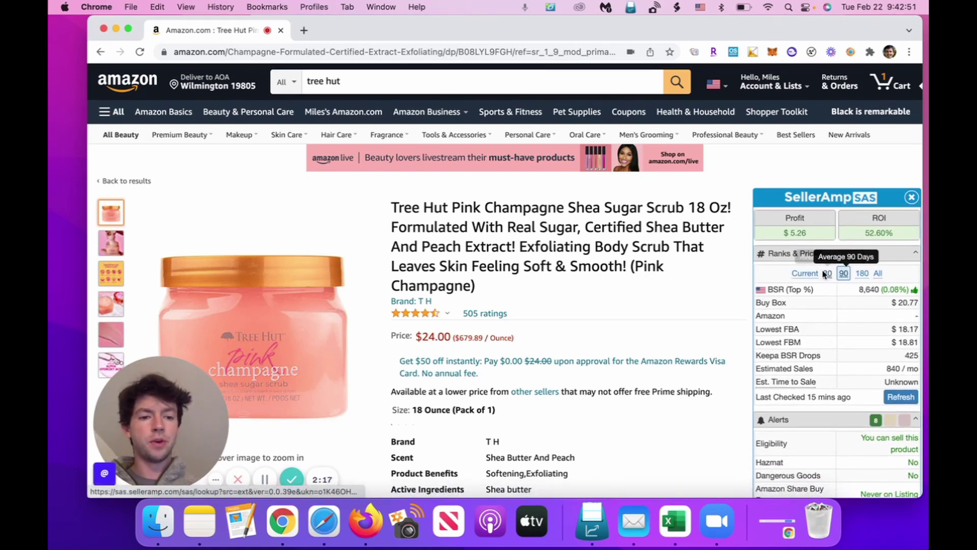
left_click(807, 273)
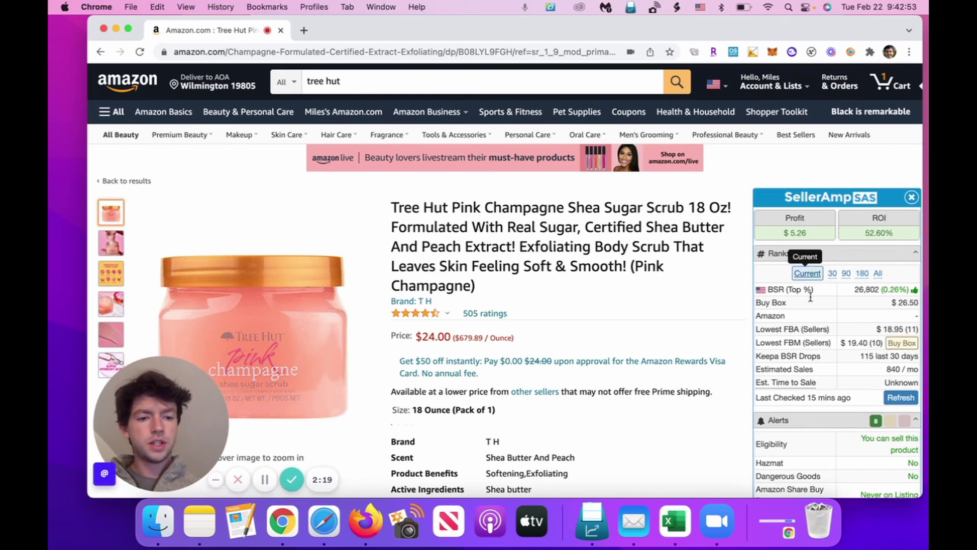
- Review the seller prices, estimated sales and selling alerts such as eligibility, hazmat, IP analysis and meltable status
scroll(811, 299, "down", 2)
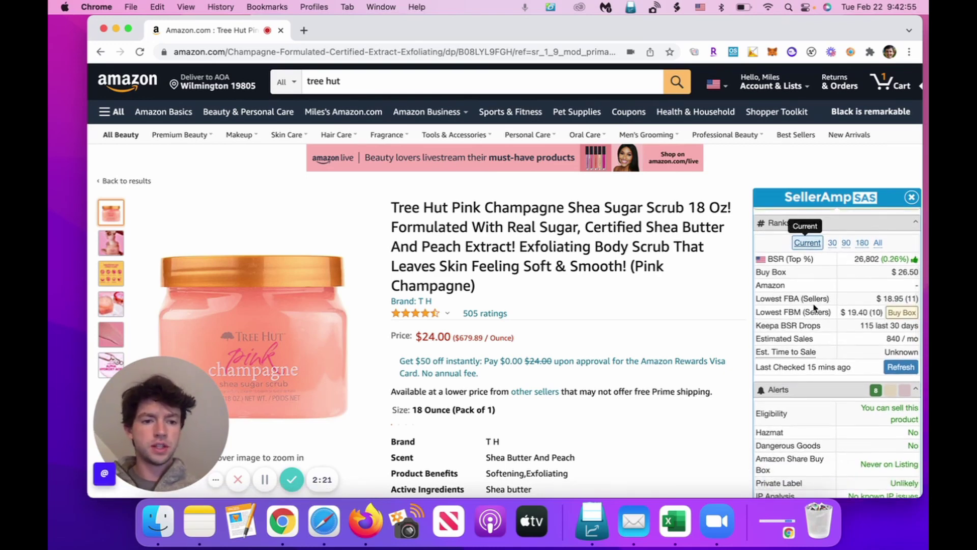
scroll(815, 307, "down", 3)
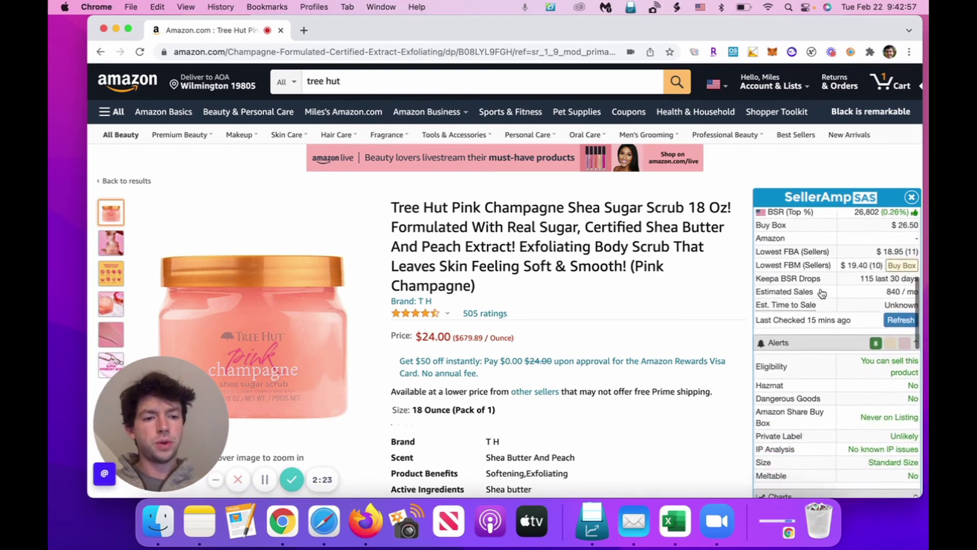
scroll(817, 269, "down", 2)
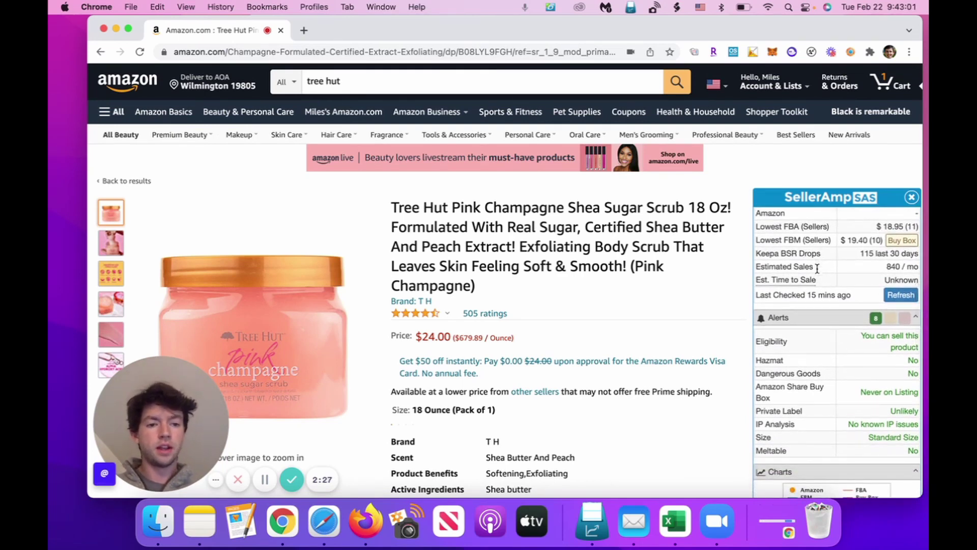
scroll(818, 262, "down", 1)
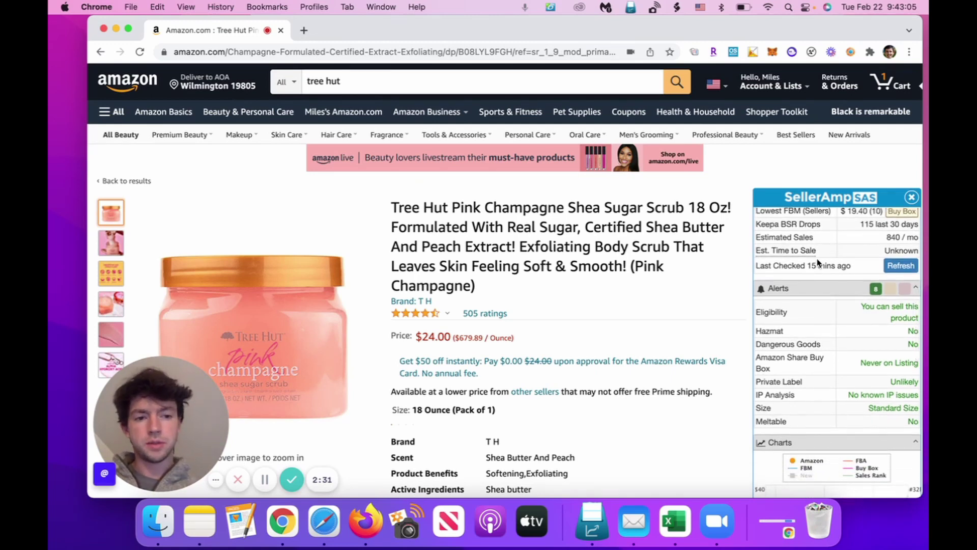
scroll(818, 262, "down", 2)
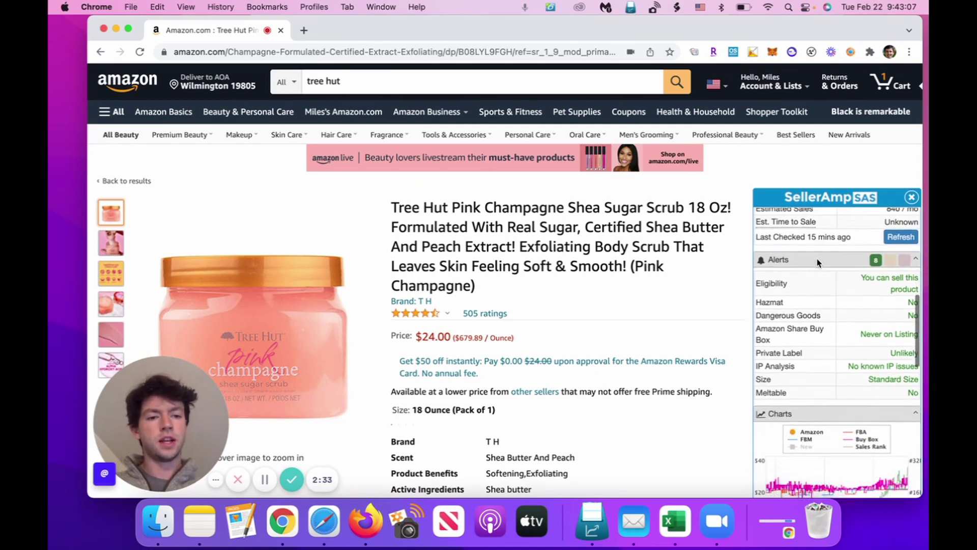
scroll(818, 262, "down", 1)
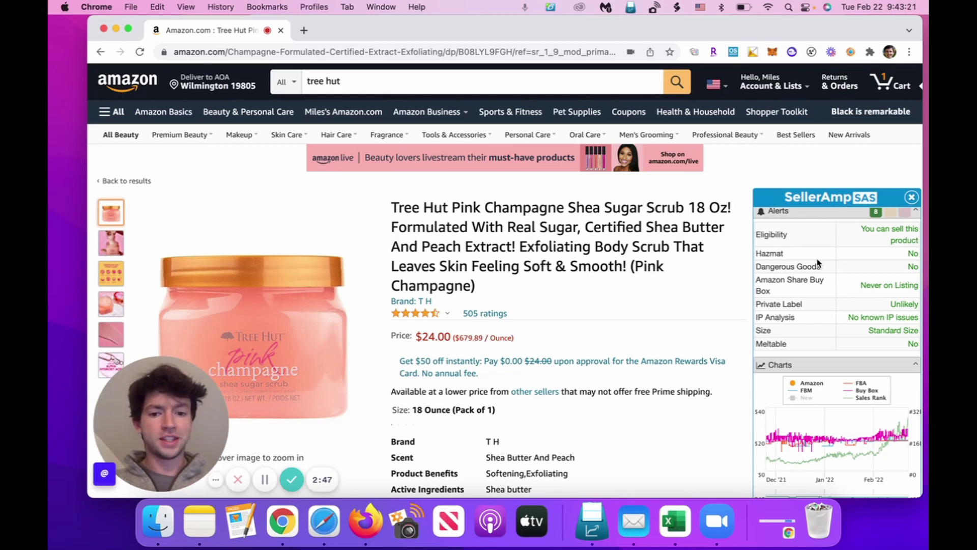
scroll(818, 262, "down", 1)
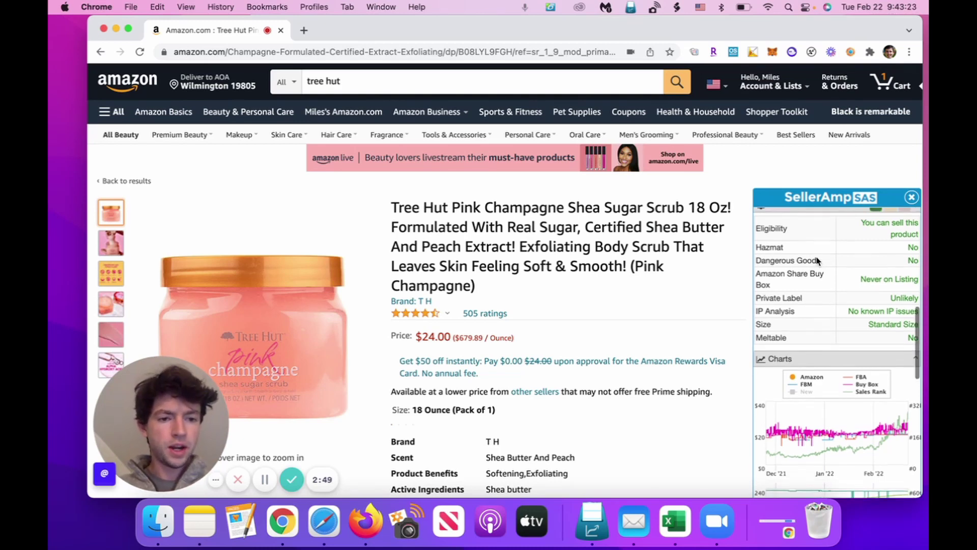
scroll(816, 260, "down", 2)
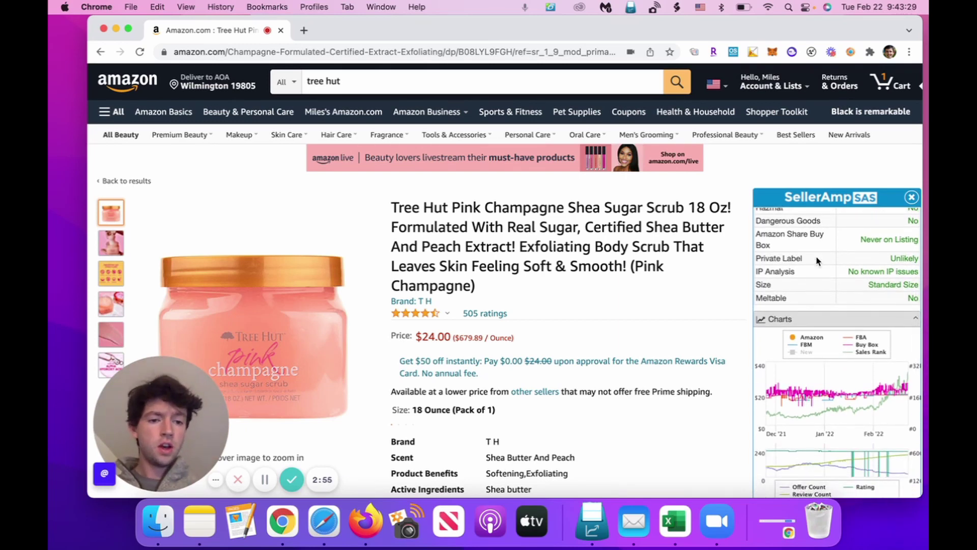
scroll(817, 260, "down", 2)
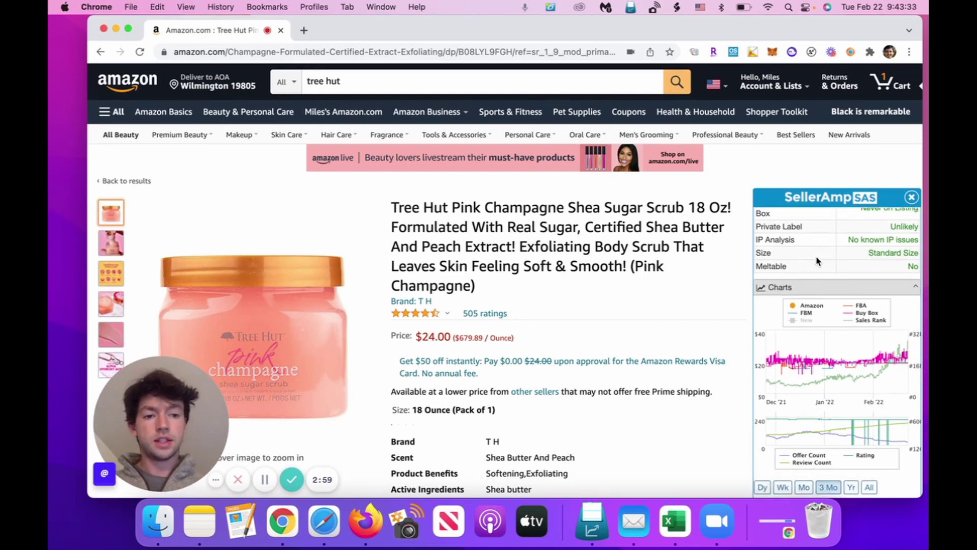
scroll(816, 258, "down", 2)
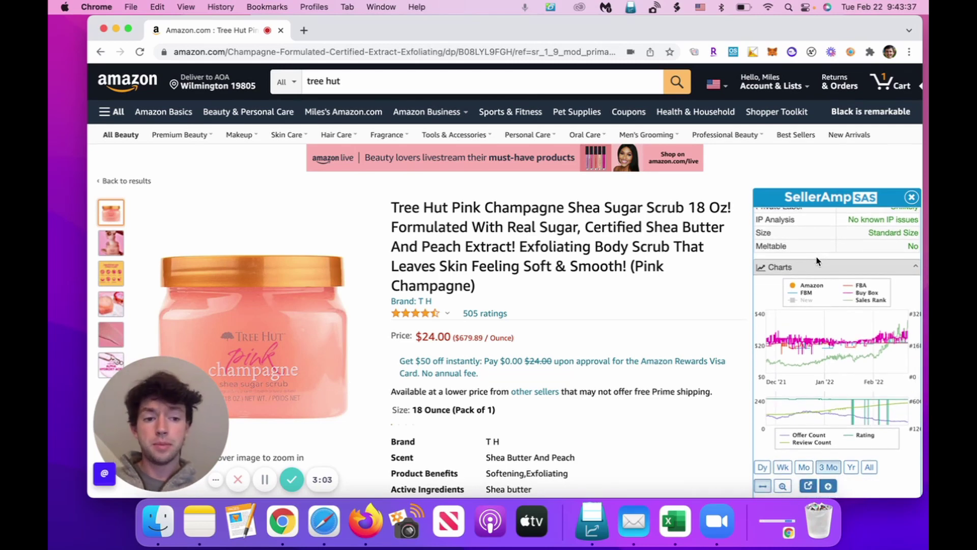
- Inspect the price and sales rank history in the charts over one year and over three months
mouse_move(794, 346)
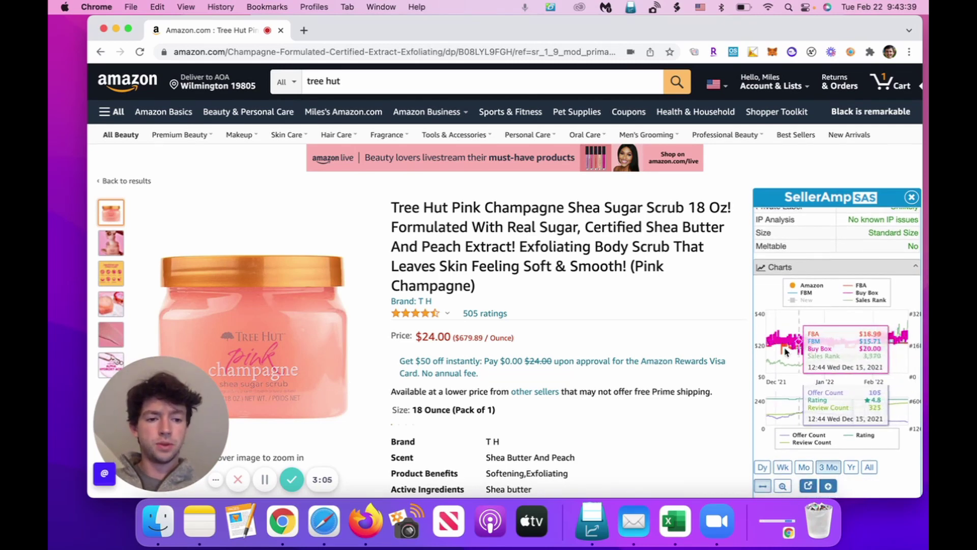
scroll(825, 341, "up", 6)
scroll(850, 337, "down", 6)
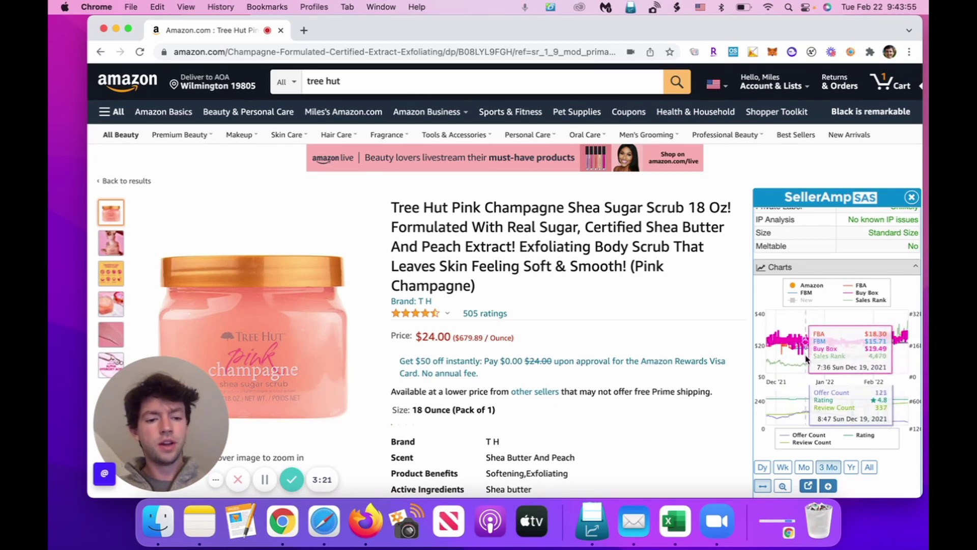
left_click(852, 465)
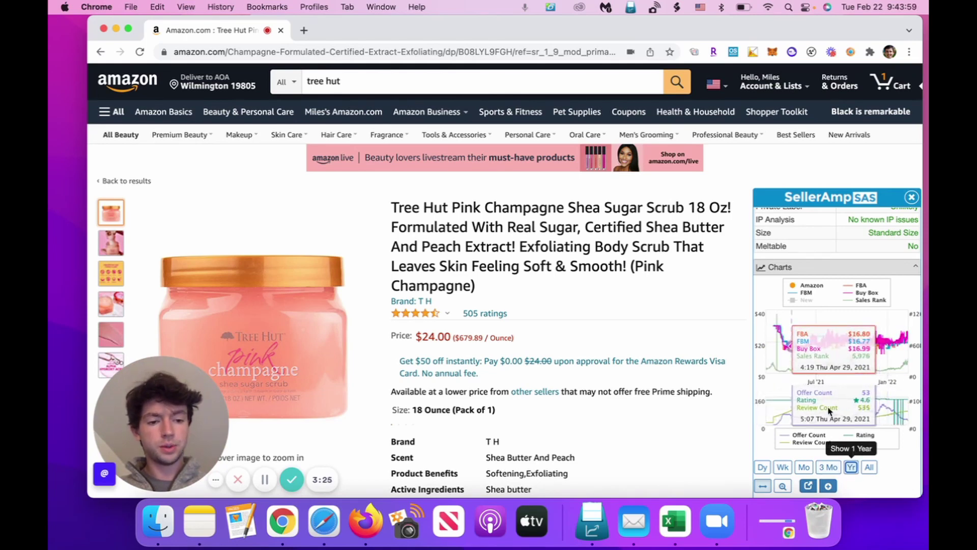
left_click(828, 467)
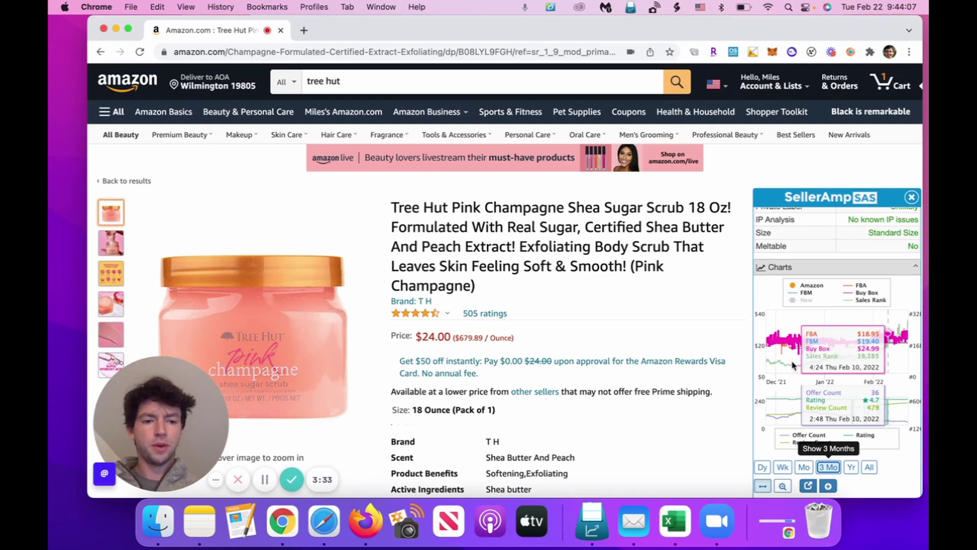
- Show the price history over one year, and review the profit calculator, notes and discount options
left_click(851, 467)
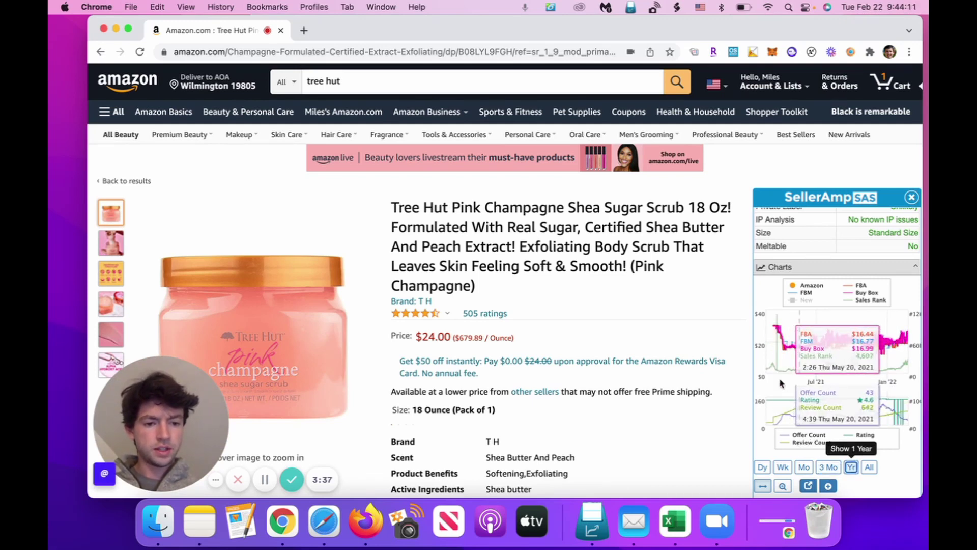
scroll(786, 377, "down", 5)
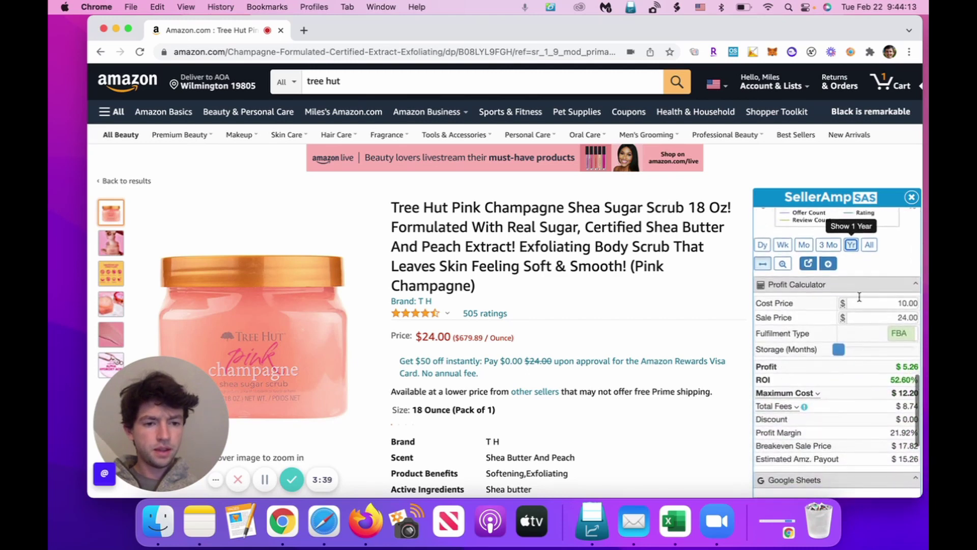
scroll(857, 323, "down", 1)
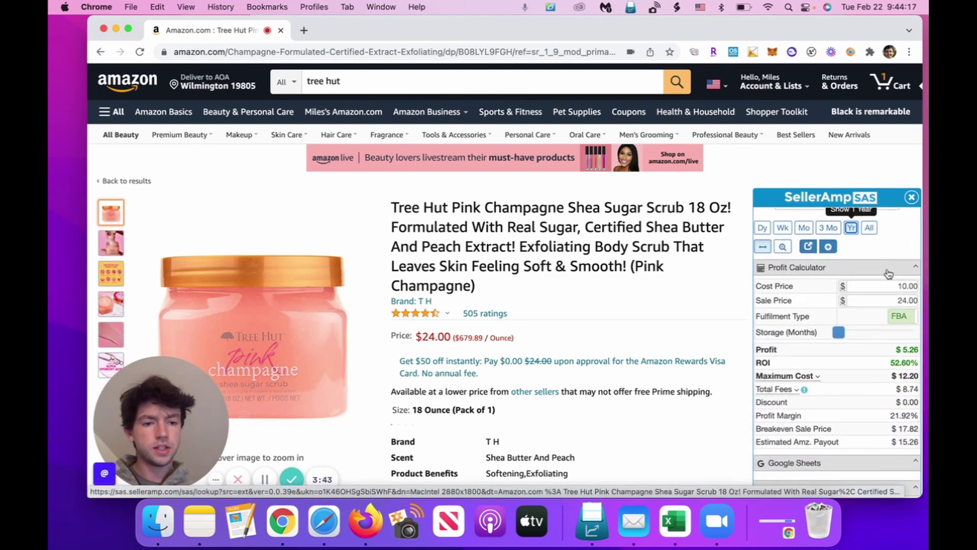
scroll(889, 273, "down", 2)
scroll(879, 349, "down", 5)
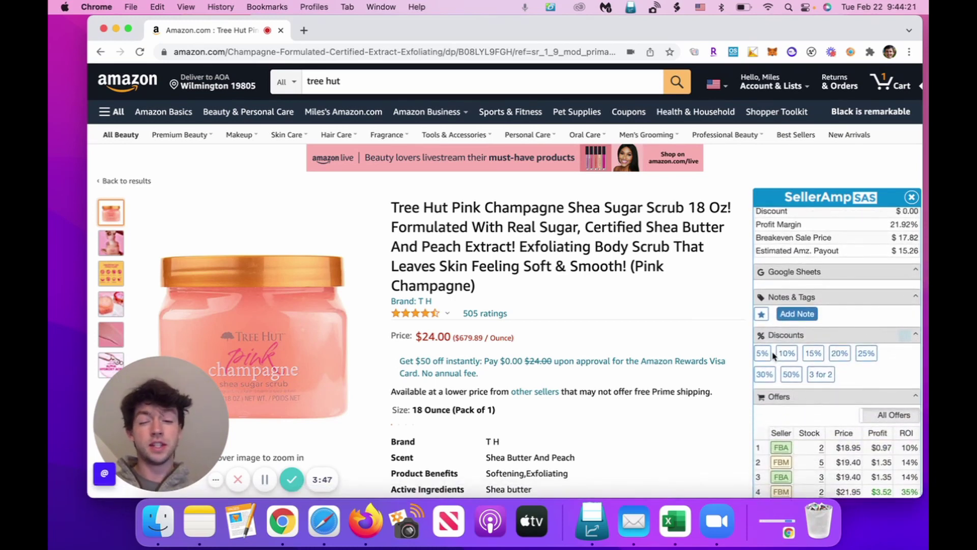
scroll(773, 355, "down", 2)
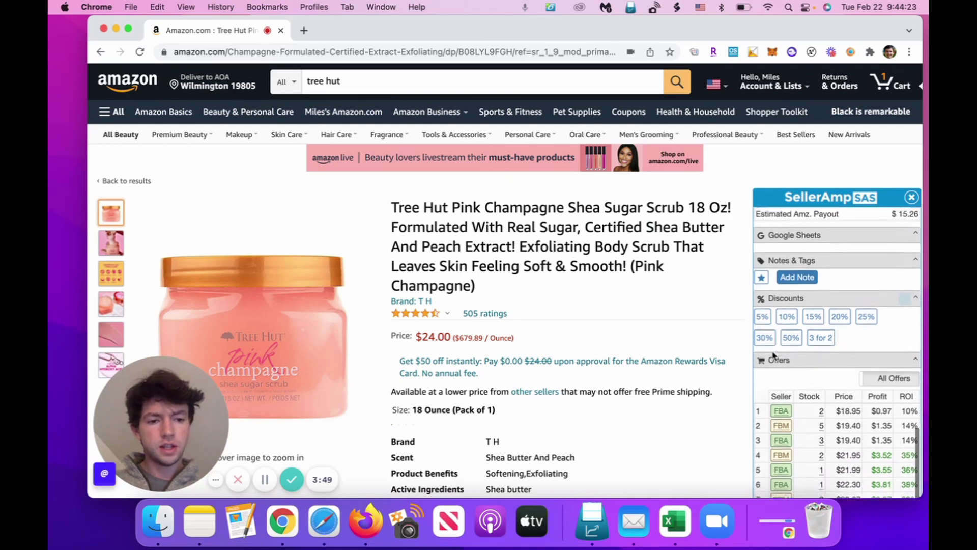
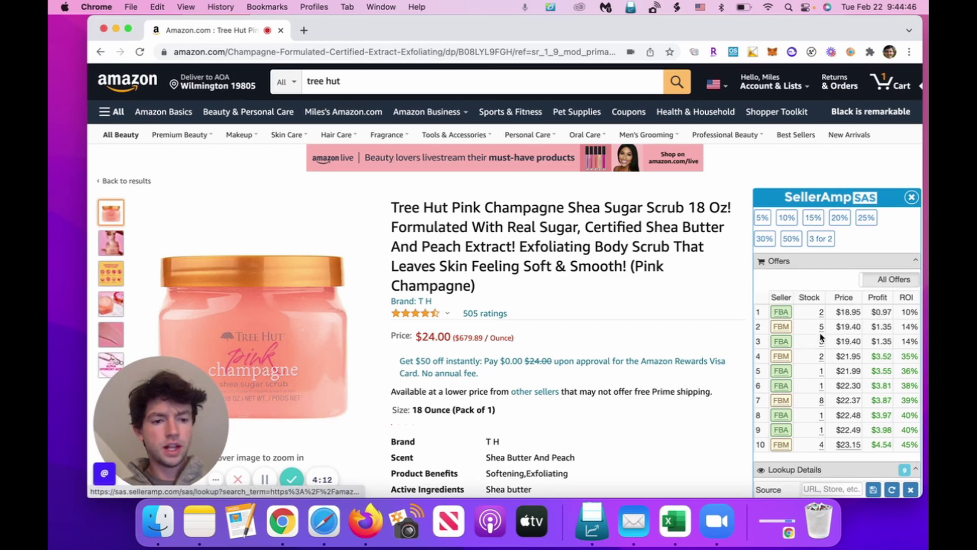
- Examine the competing FBA and FBM offers' stock, including cumulative stock, prices, profit and ROI, along with the product's lookup history
mouse_move(822, 329)
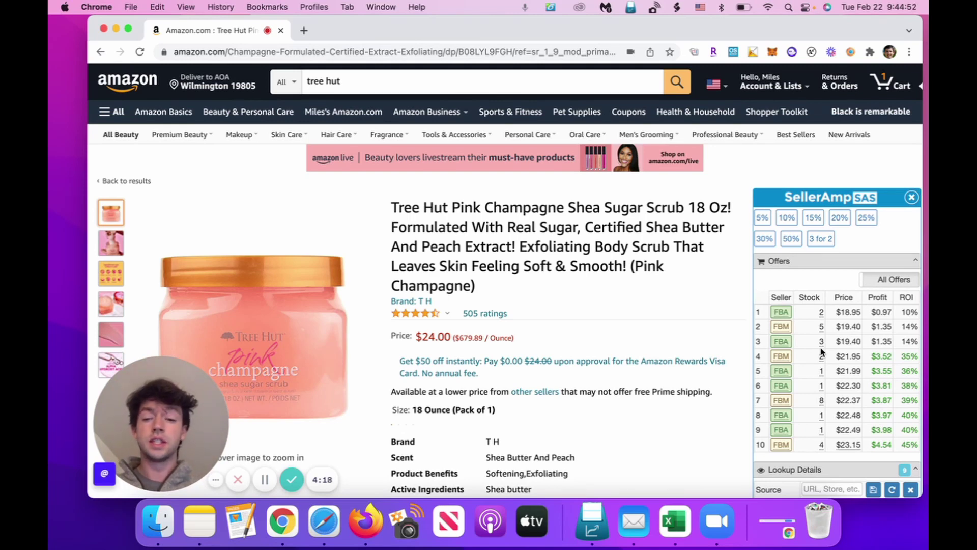
mouse_move(822, 355)
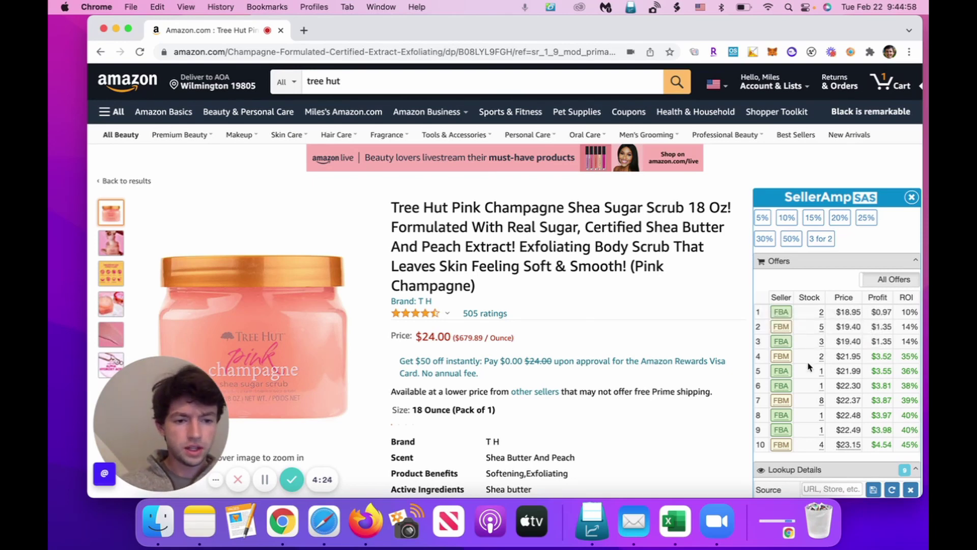
mouse_move(823, 401)
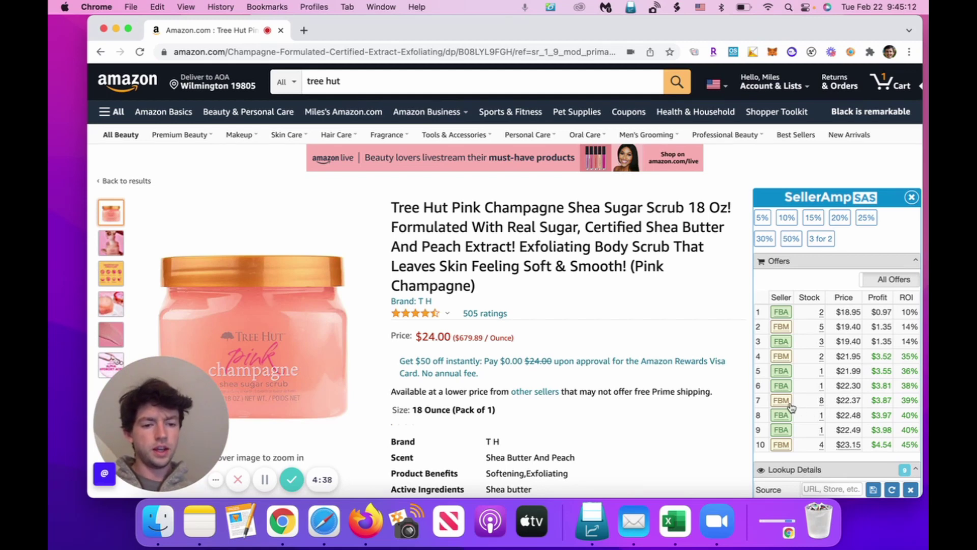
mouse_move(788, 405)
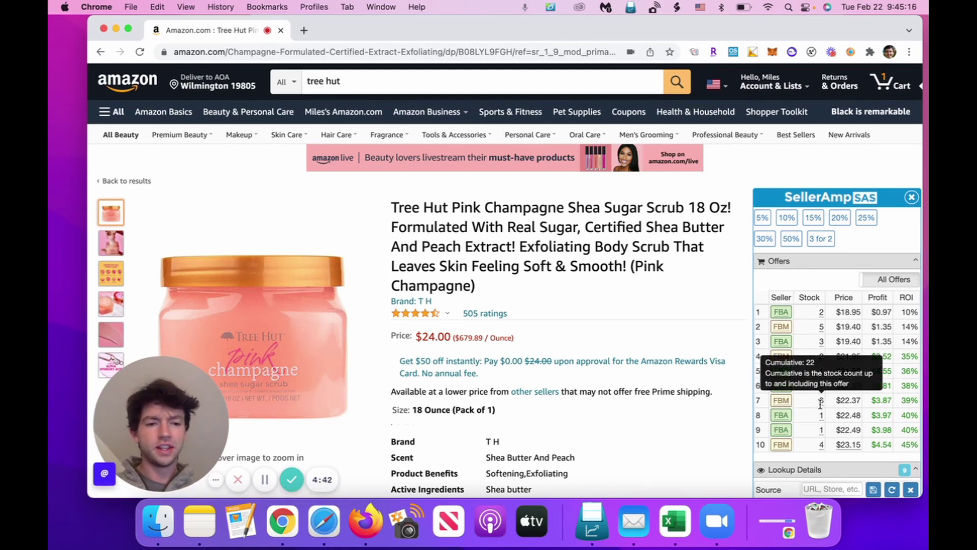
scroll(820, 404, "down", 3)
scroll(820, 405, "up", 3)
scroll(820, 405, "down", 2)
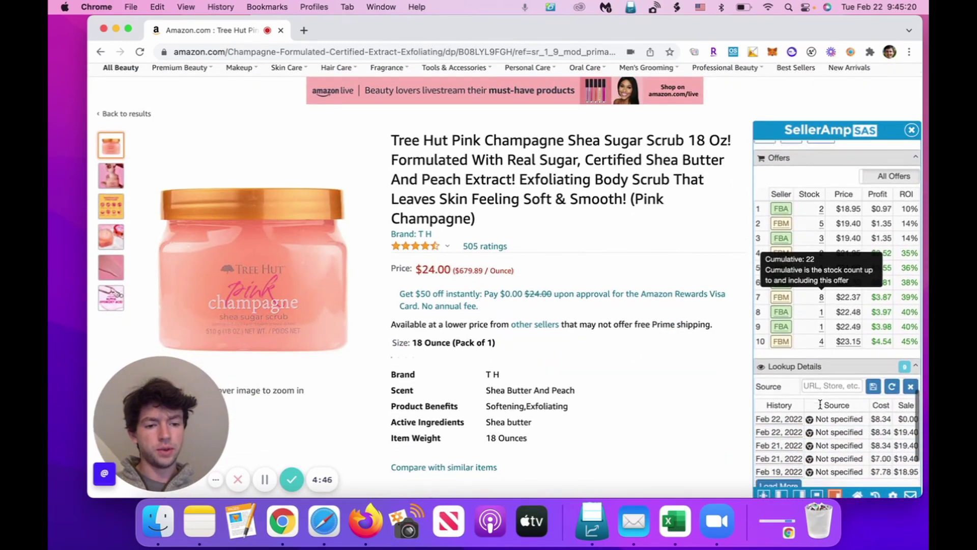
scroll(820, 405, "down", 2)
scroll(845, 403, "up", 3)
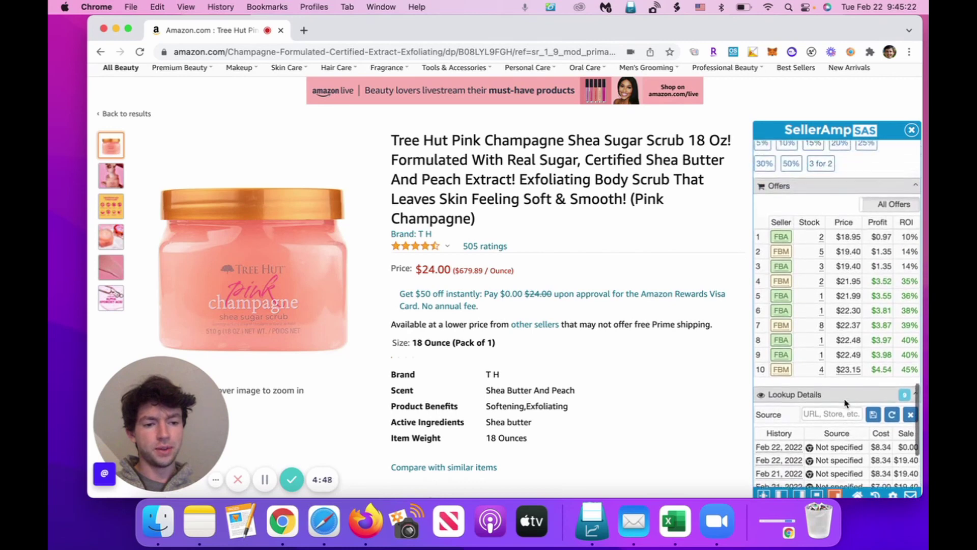
scroll(845, 402, "up", 2)
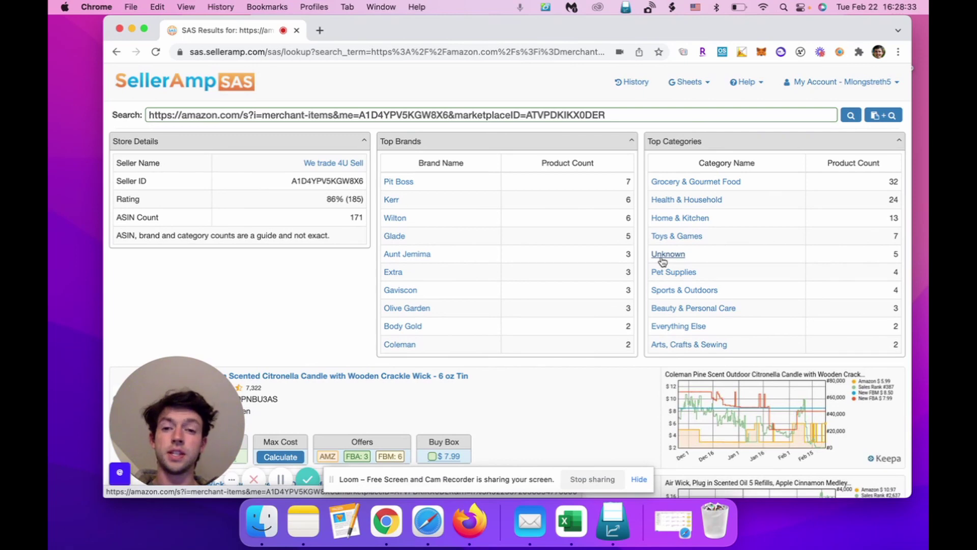
- Review the seller's top brands and categories, and compare the ranks, offers and Keepa charts of the first listed products
left_click(636, 479)
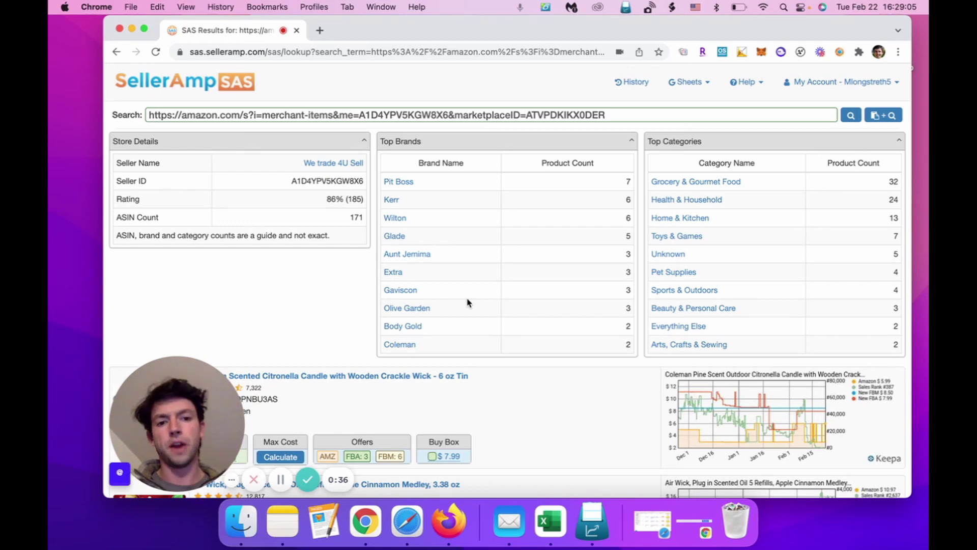
scroll(468, 303, "down", 5)
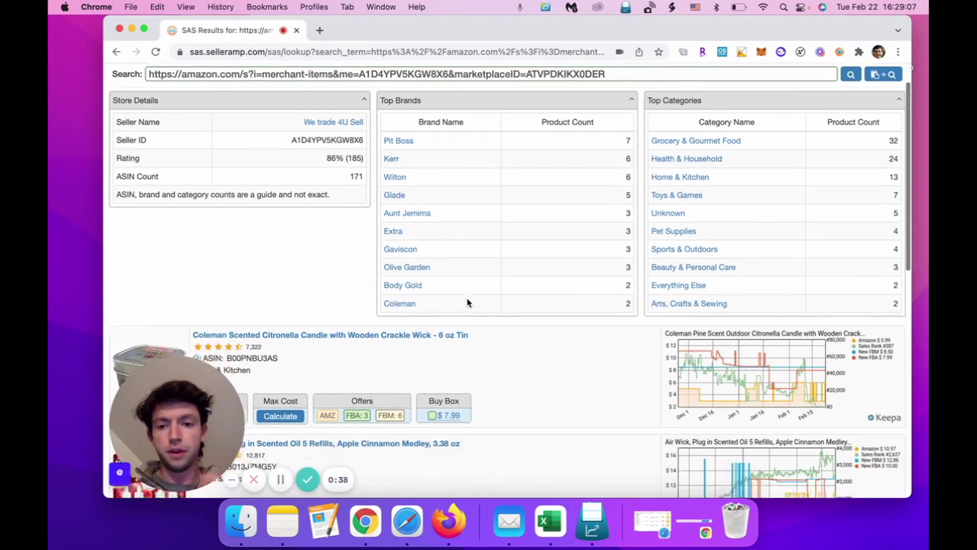
scroll(518, 307, "down", 2)
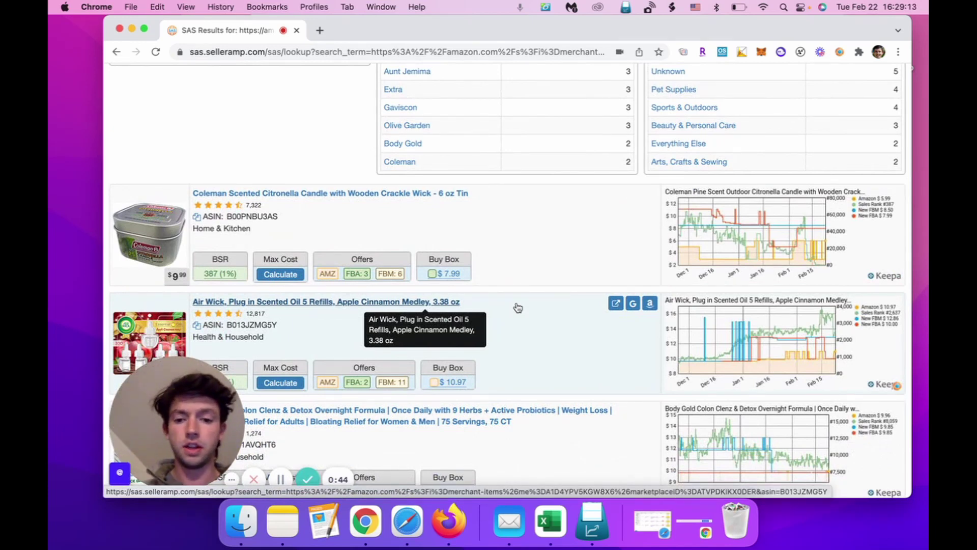
scroll(518, 308, "down", 2)
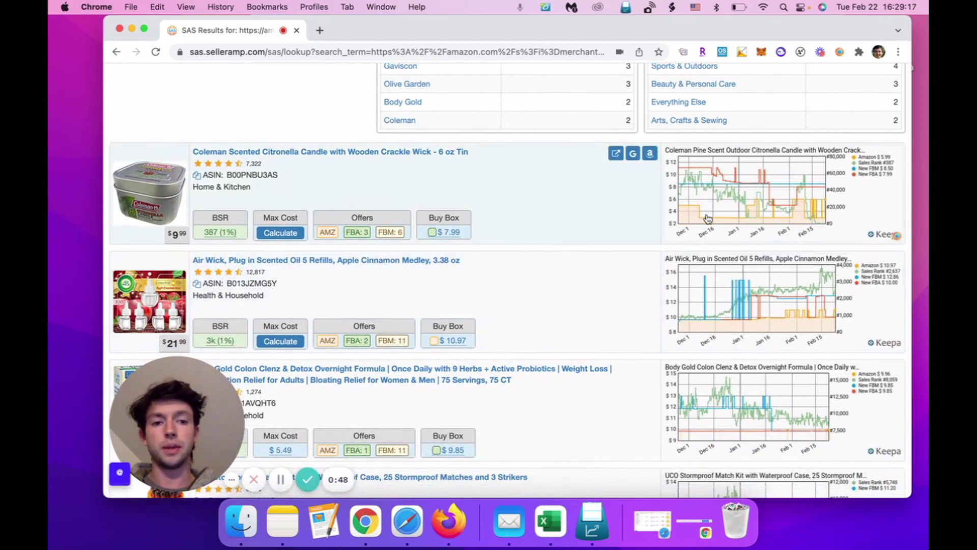
scroll(705, 340, "down", 2)
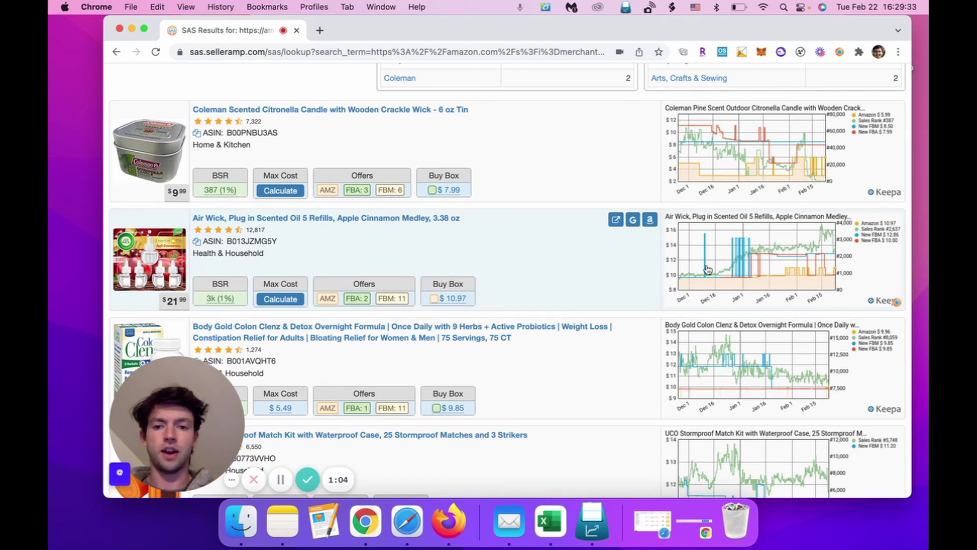
scroll(396, 313, "down", 1)
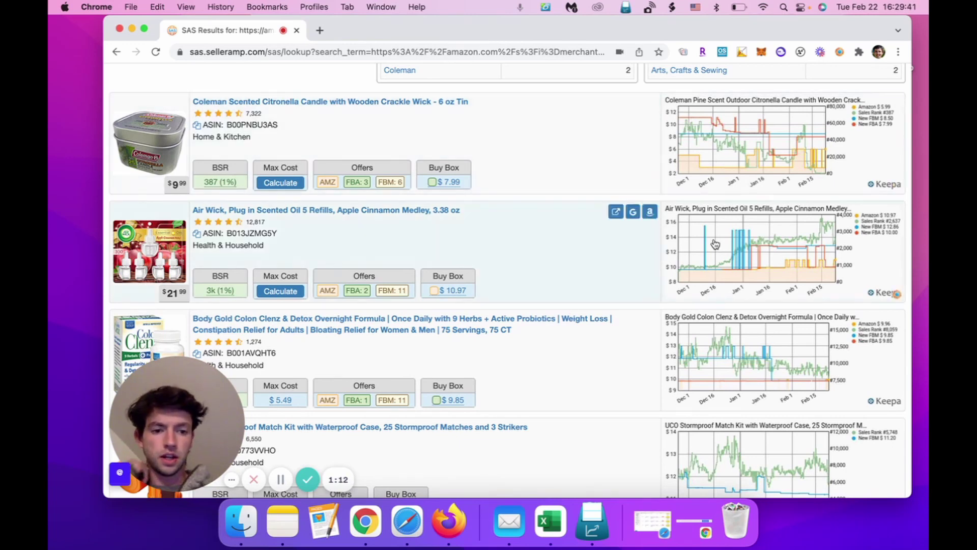
- Browse the seller's remaining products and search Google for the UCO Stormproof Match Kit with Waterproof Case
scroll(715, 245, "down", 4)
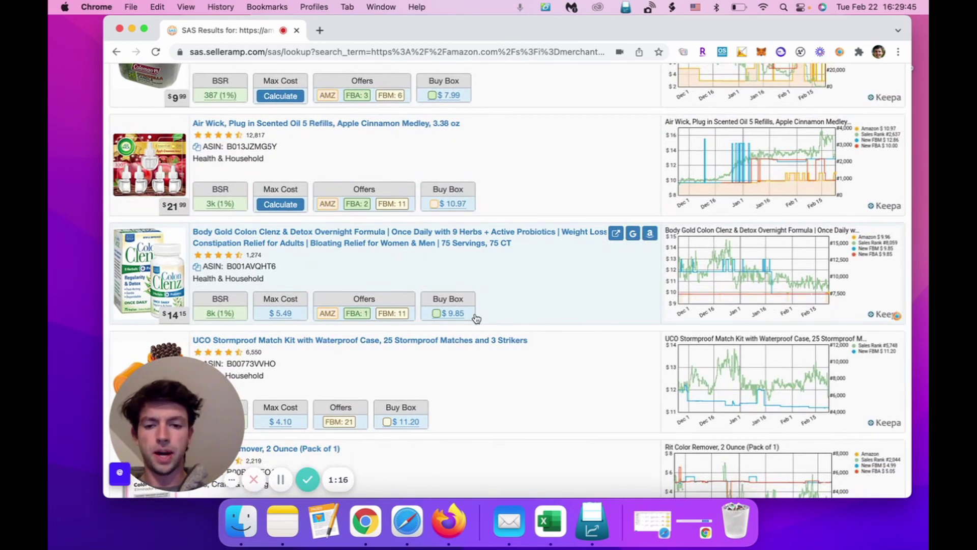
scroll(475, 313, "down", 3)
scroll(470, 255, "down", 3)
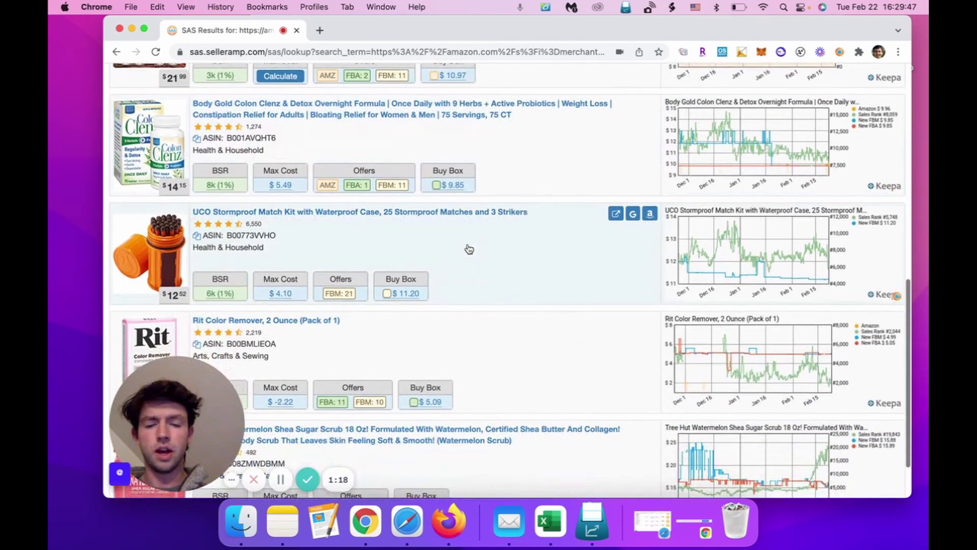
scroll(469, 248, "down", 1)
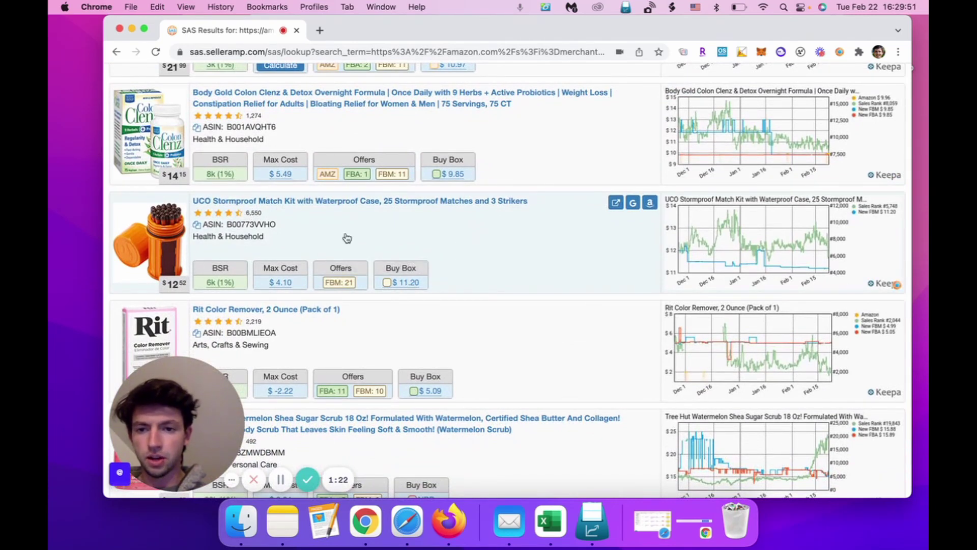
scroll(515, 253, "down", 2)
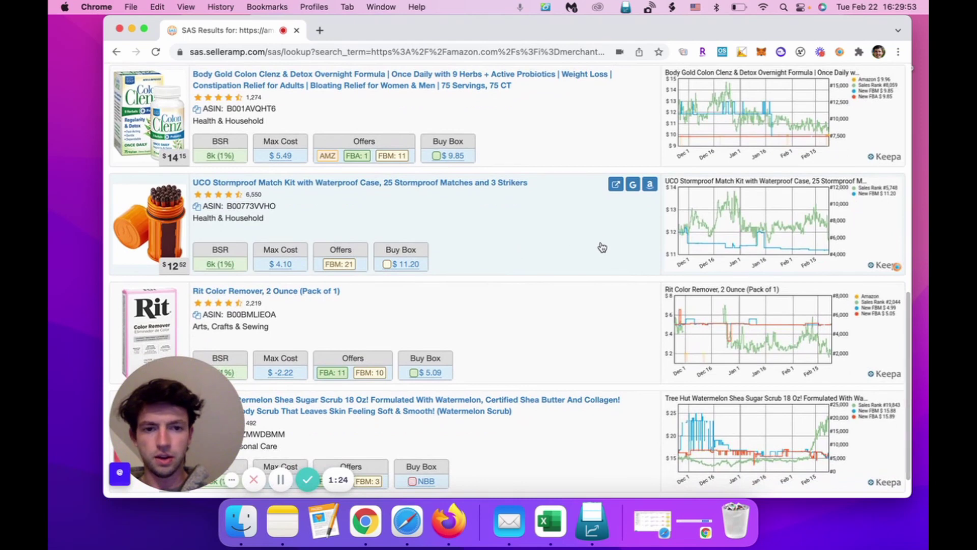
scroll(602, 243, "down", 4)
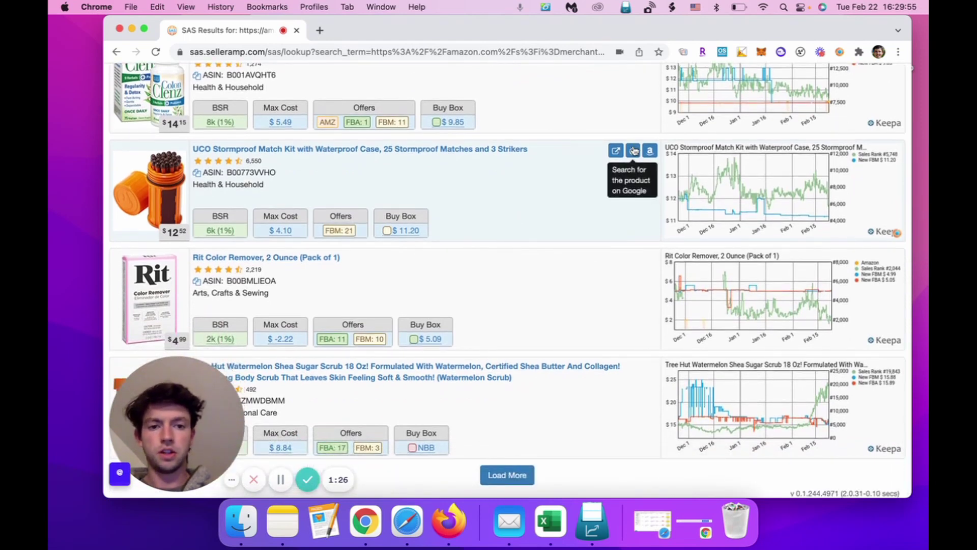
left_click(634, 150)
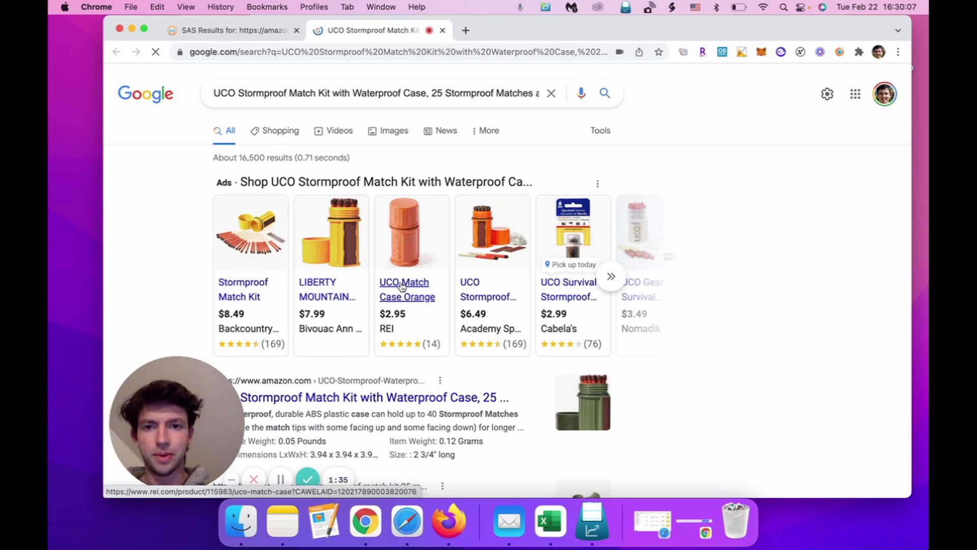
- Compare REI's UCO Match Case Orange listing with the match kit in the seller's product list, closing the extra pages
left_click(402, 286)
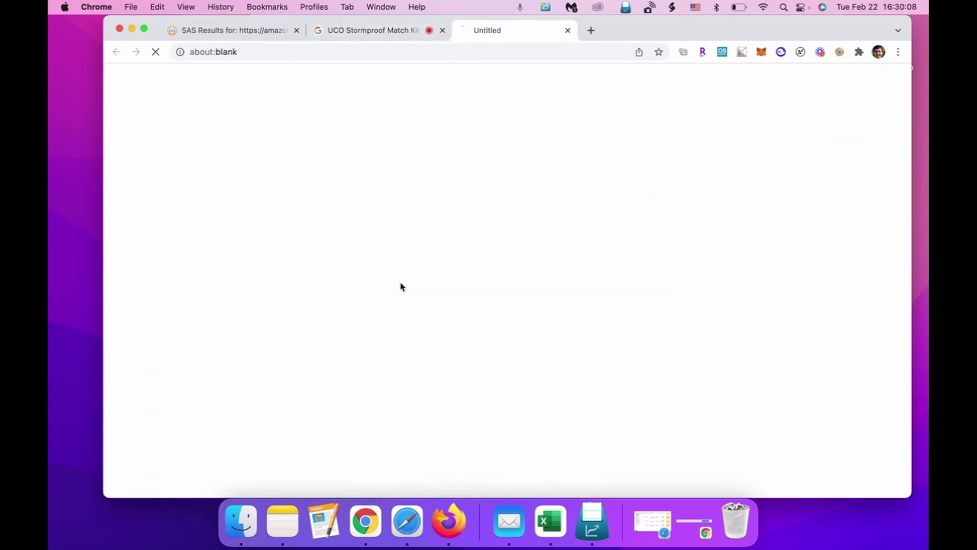
left_click(442, 31)
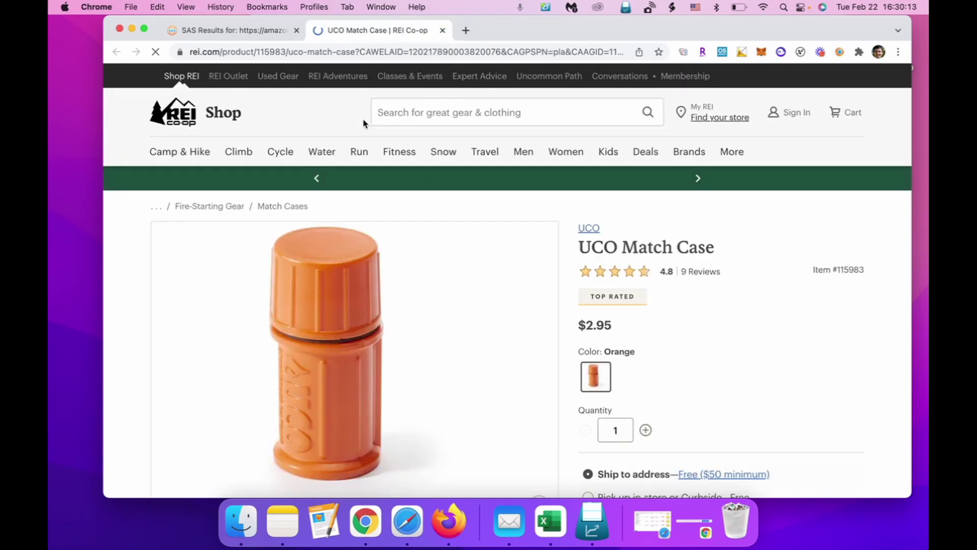
left_click(257, 32)
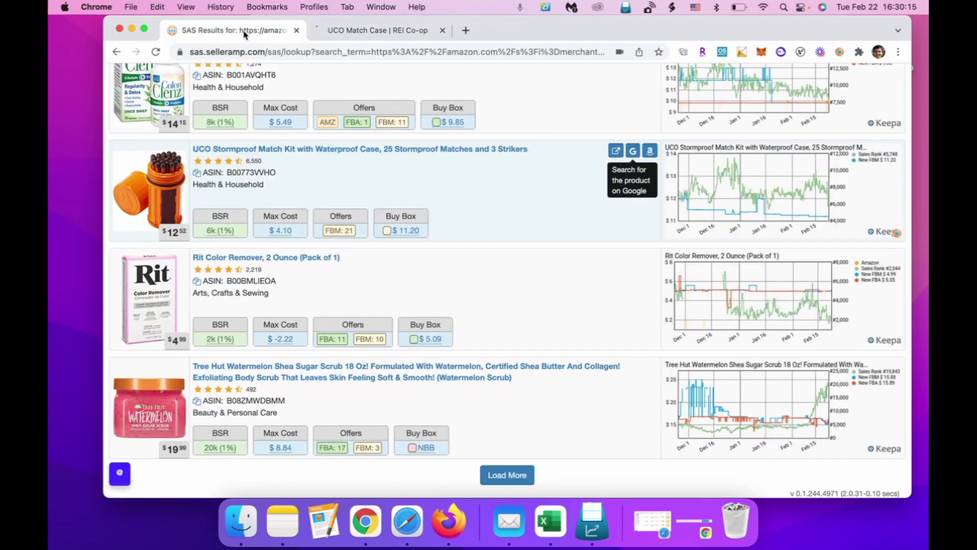
left_click(383, 32)
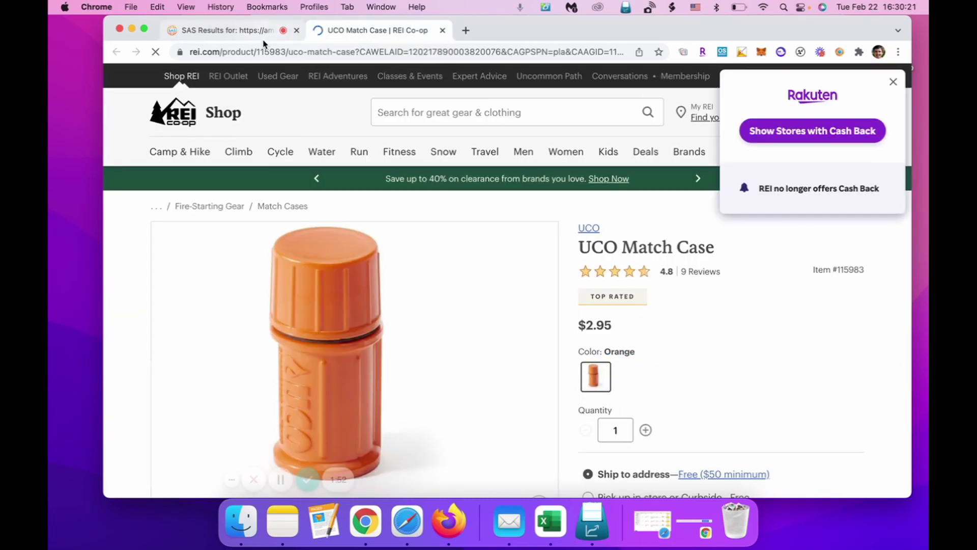
left_click(233, 32)
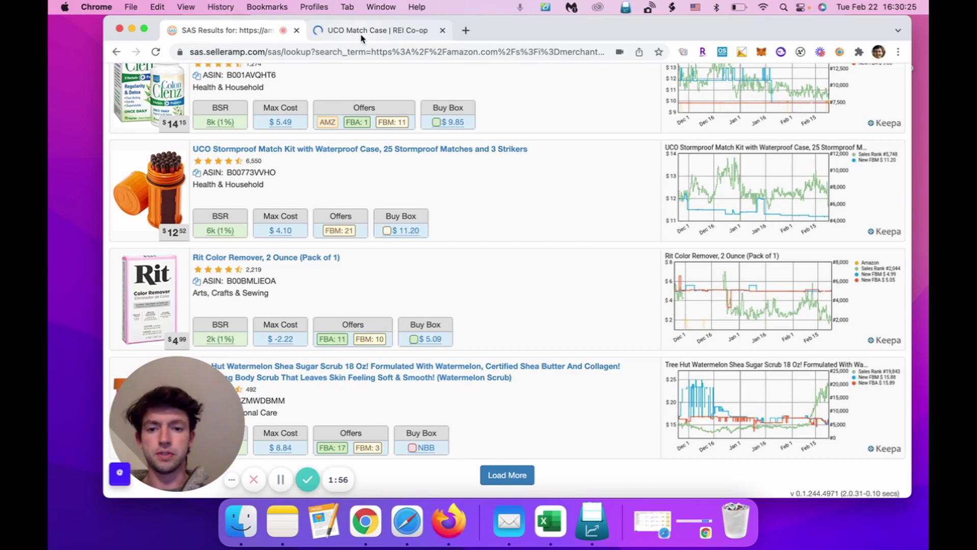
left_click(437, 31)
left_click(442, 32)
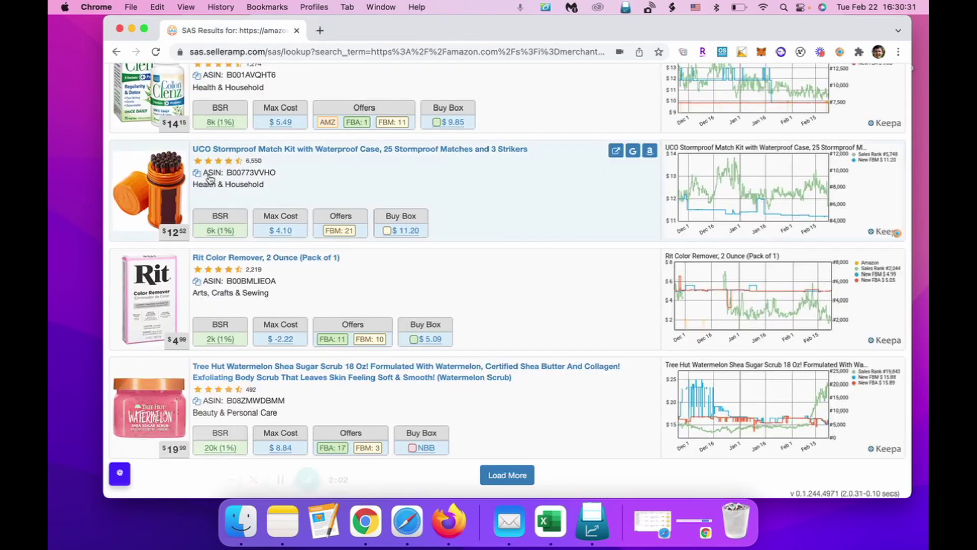
- Open the UCO Stormproof Match Kit's product analysis and set its cost price to $2.95 in the profit calculator
left_click(170, 175)
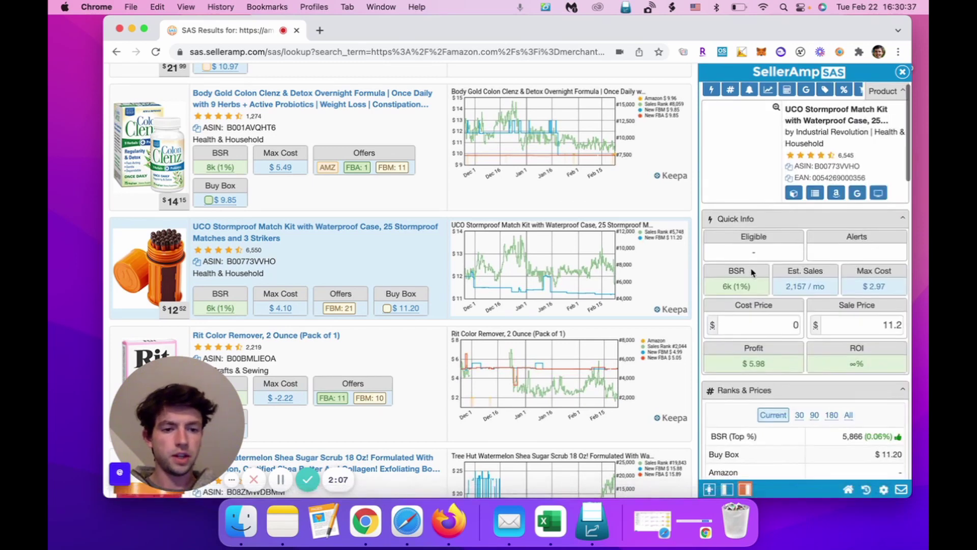
scroll(751, 273, "down", 15)
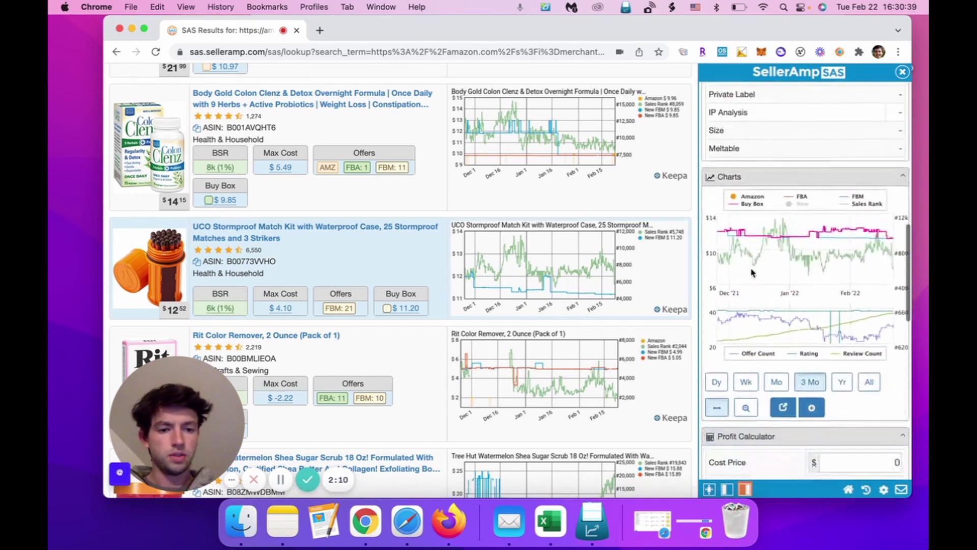
scroll(751, 272, "down", 5)
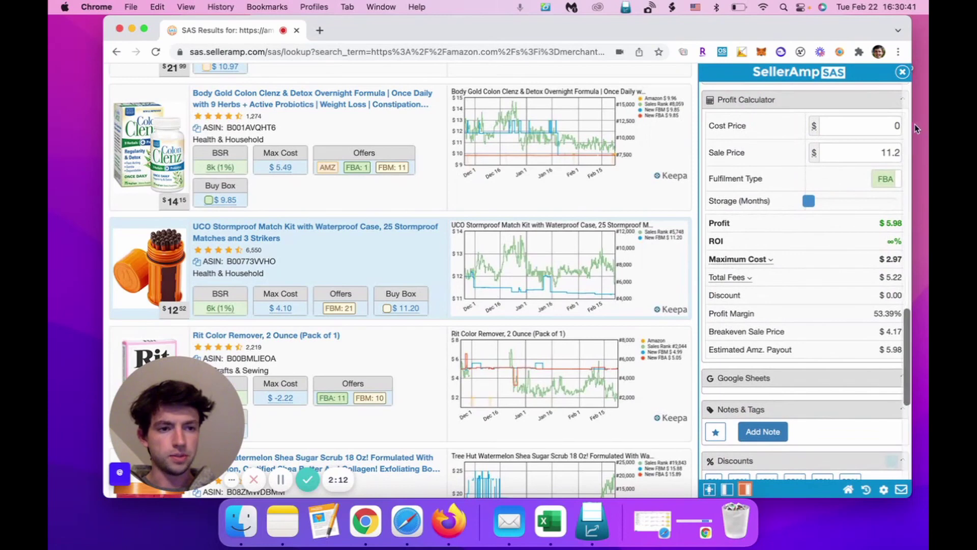
left_click(897, 125)
type("2.95")
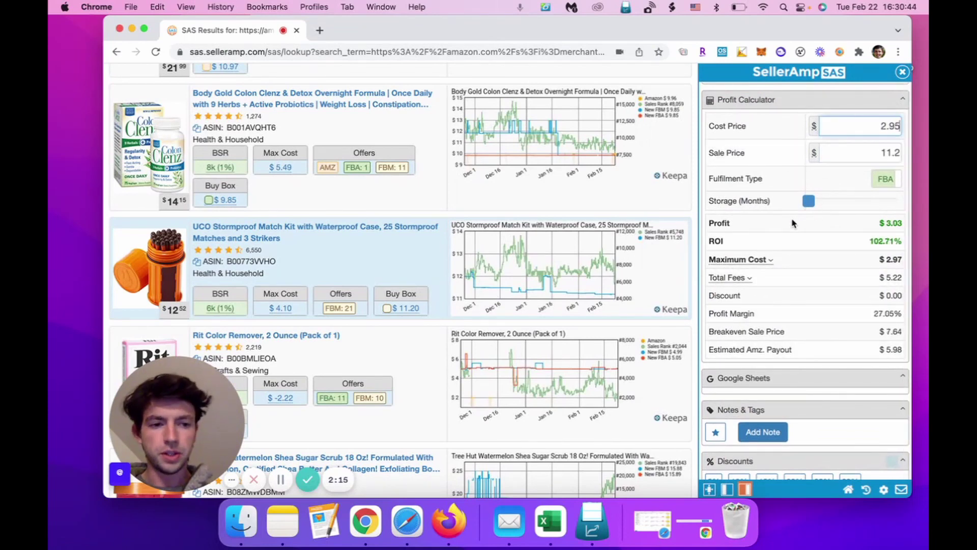
- Review the match kit's profit figures, estimated sales, and ranks and prices, then close its product analysis
scroll(790, 225, "down", 2)
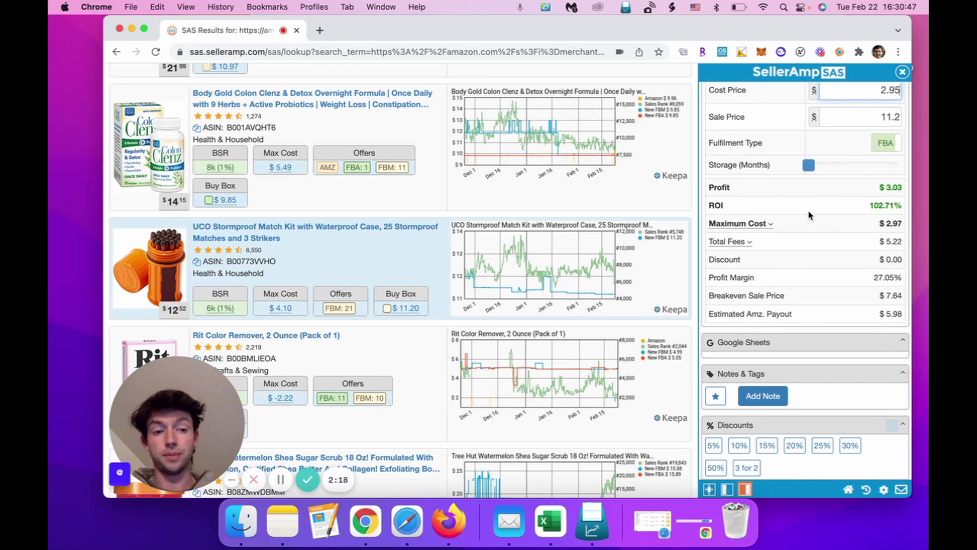
scroll(810, 216, "down", 1)
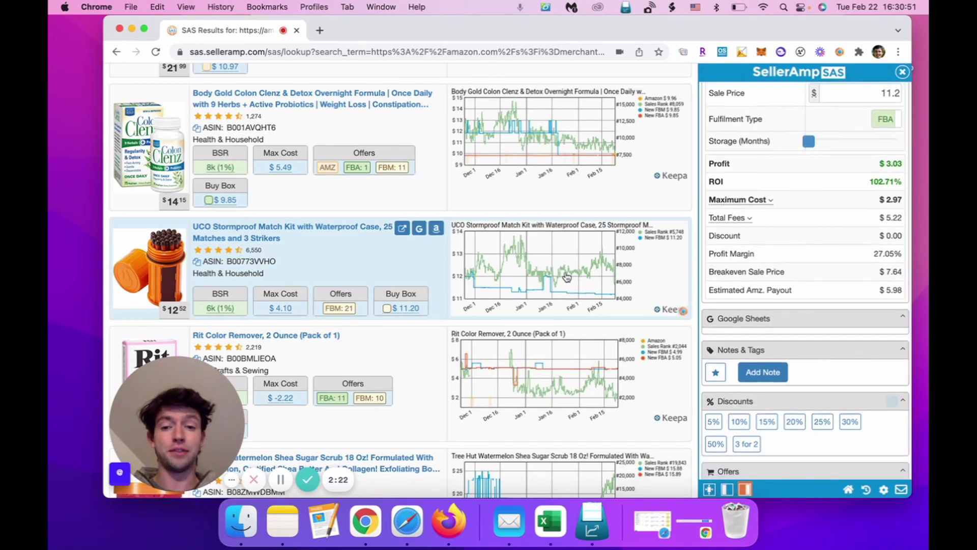
scroll(788, 252, "up", 10)
scroll(789, 249, "down", 3)
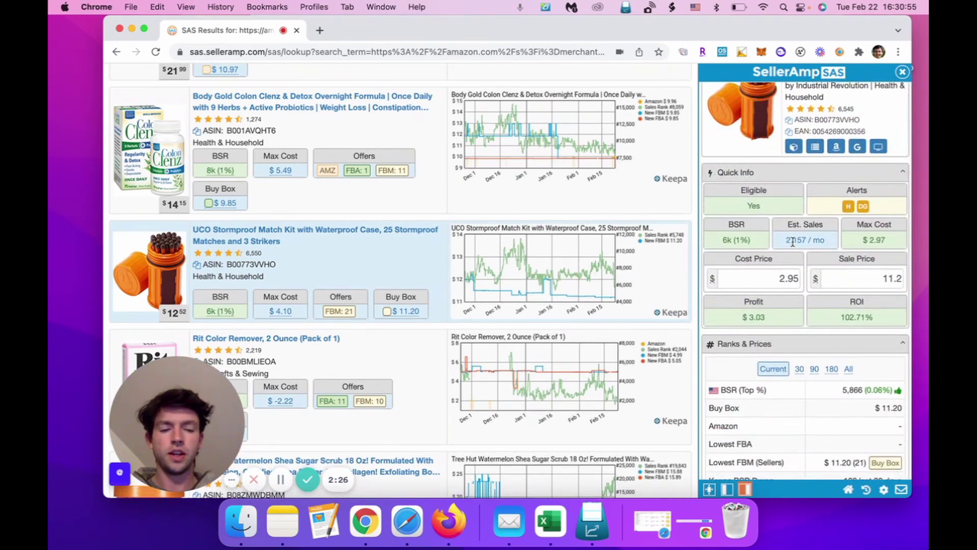
scroll(793, 243, "down", 5)
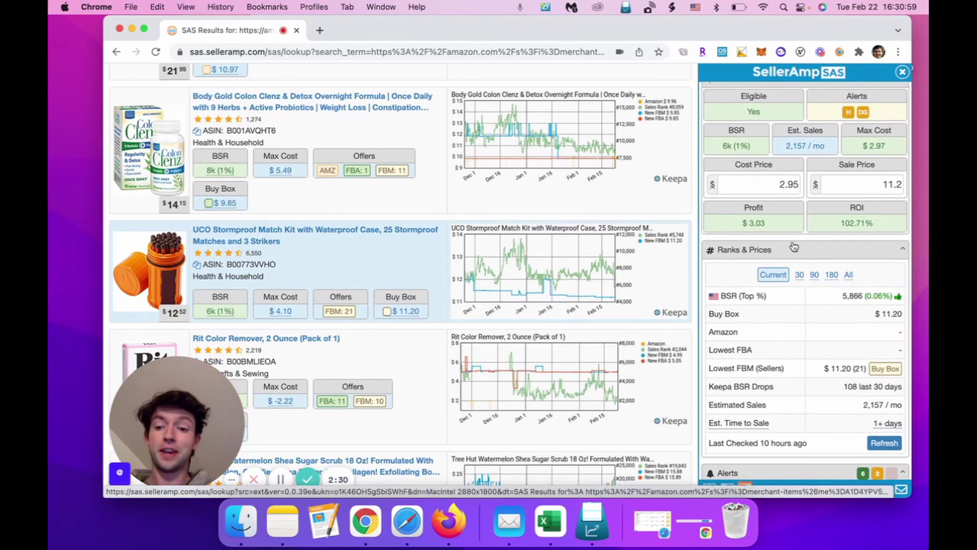
scroll(588, 255, "down", 2)
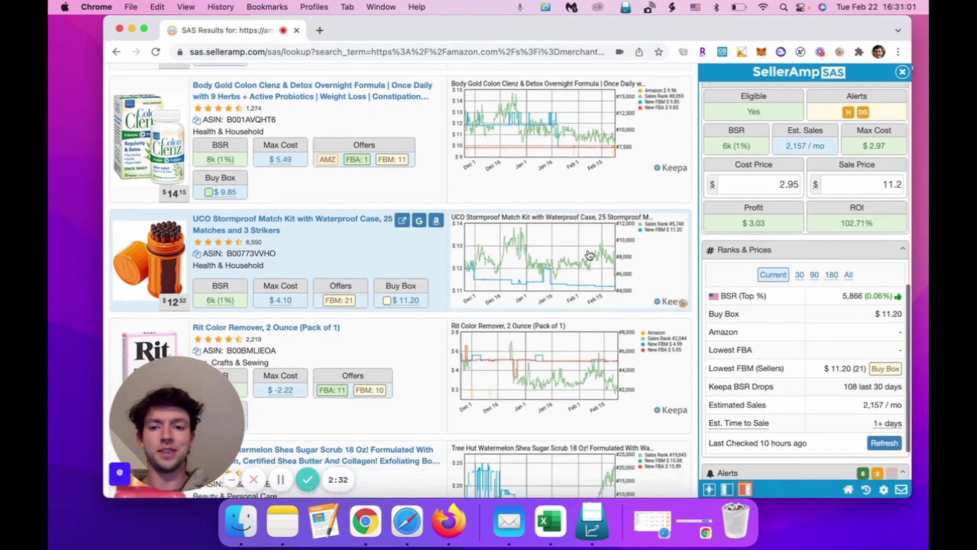
left_click(900, 75)
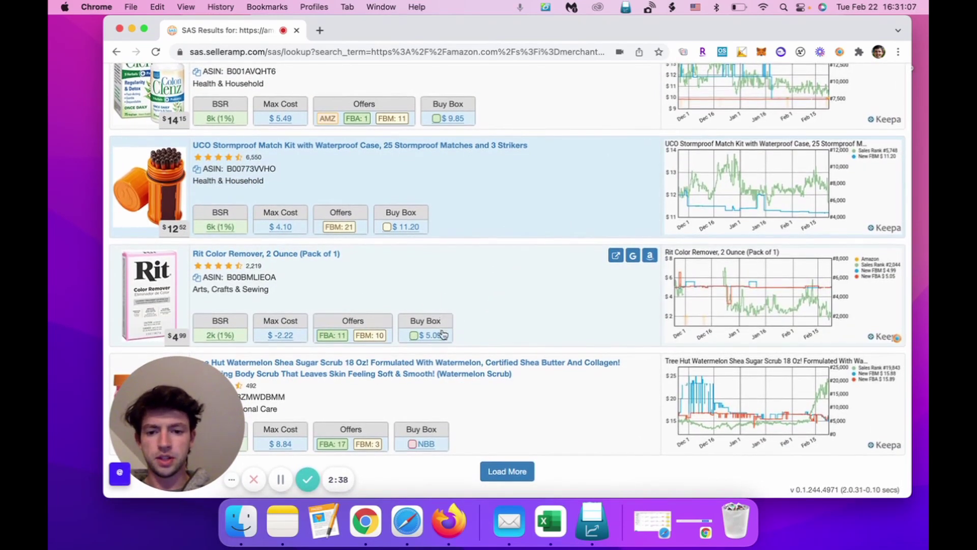
- Load more of the seller's products and browse to the Tree Hut Watermelon Shea Sugar Scrub
left_click(507, 471)
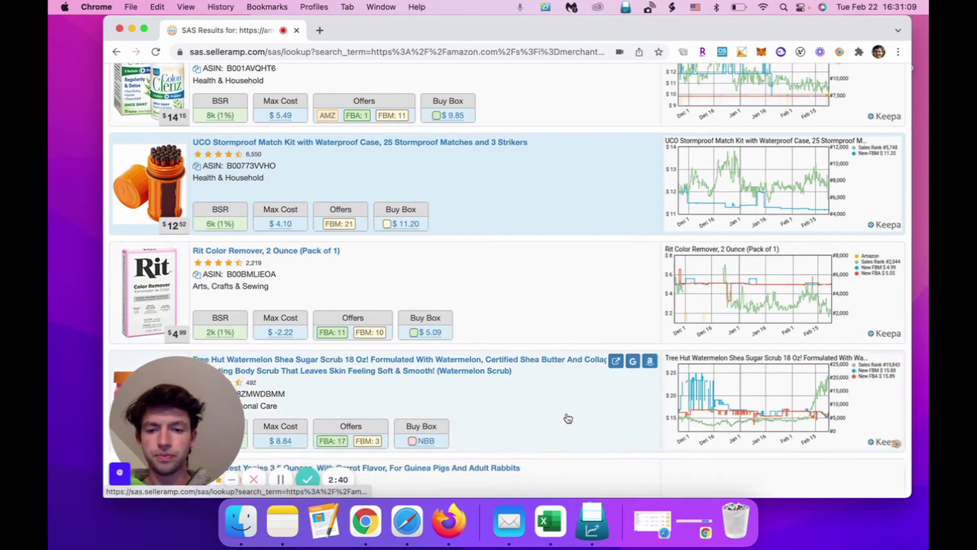
scroll(566, 416, "down", 5)
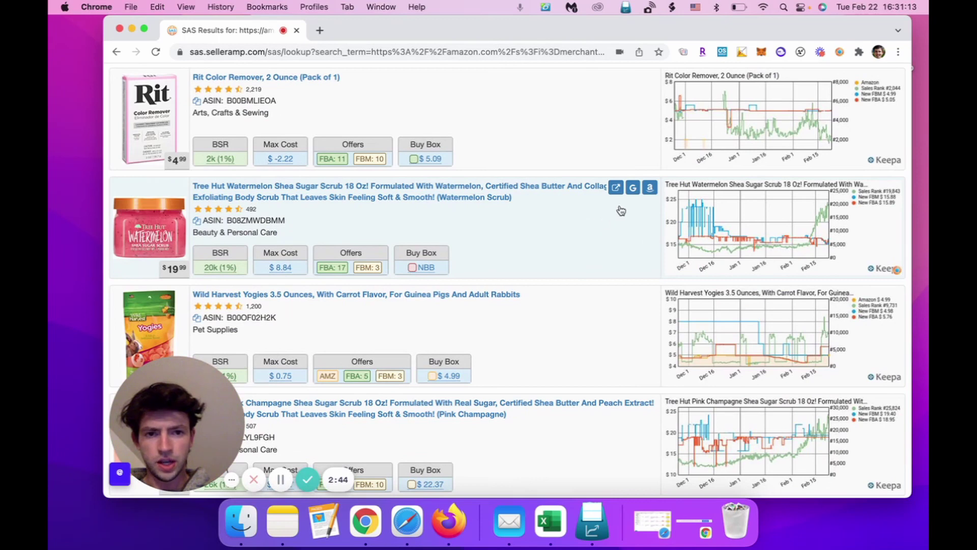
scroll(571, 231, "down", 1)
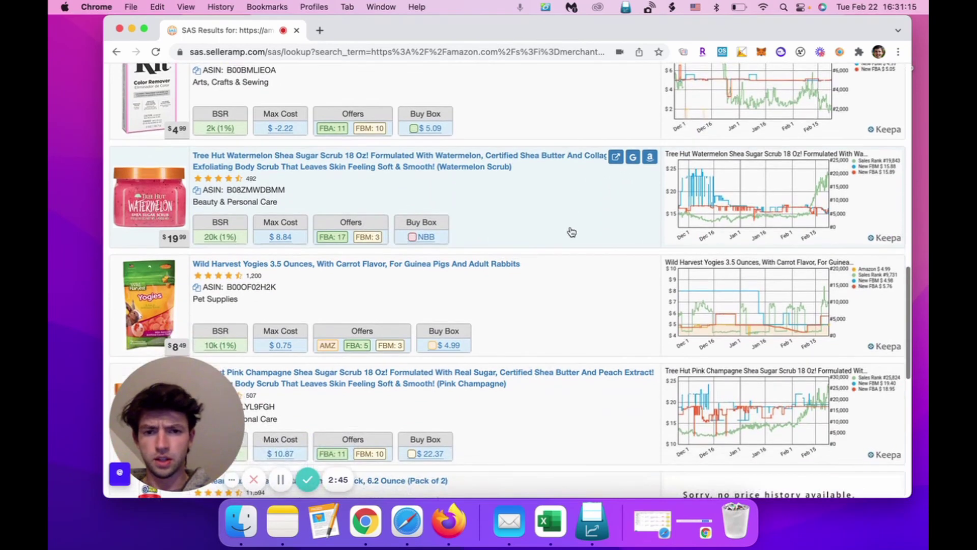
- Search Google for the Tree Hut Watermelon Shea Sugar Scrub, compare retailer prices with its listing, and close the results
left_click(632, 158)
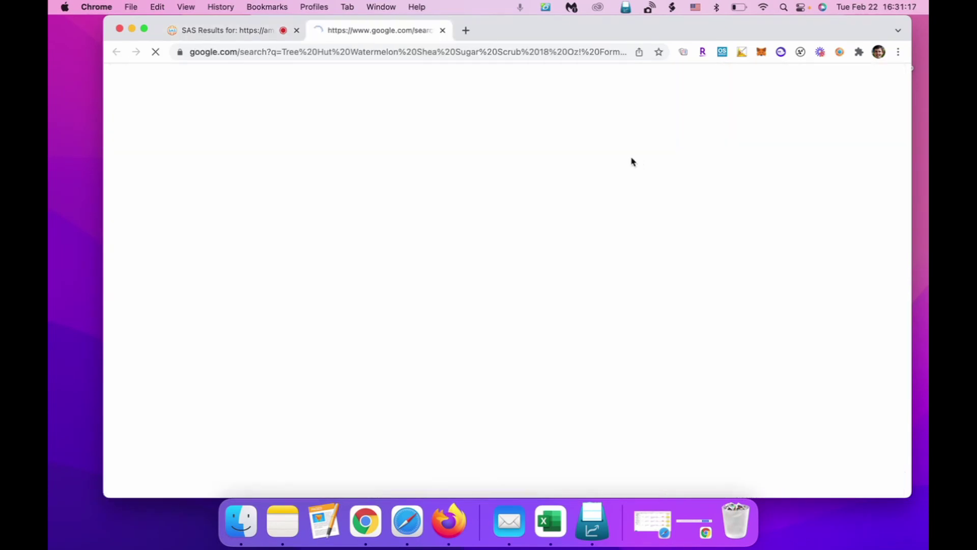
left_click(257, 31)
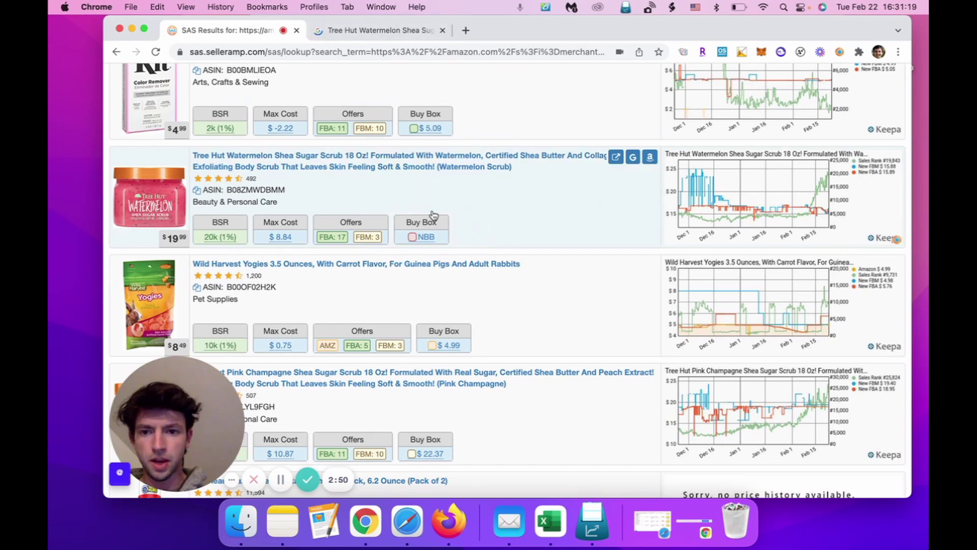
left_click(371, 31)
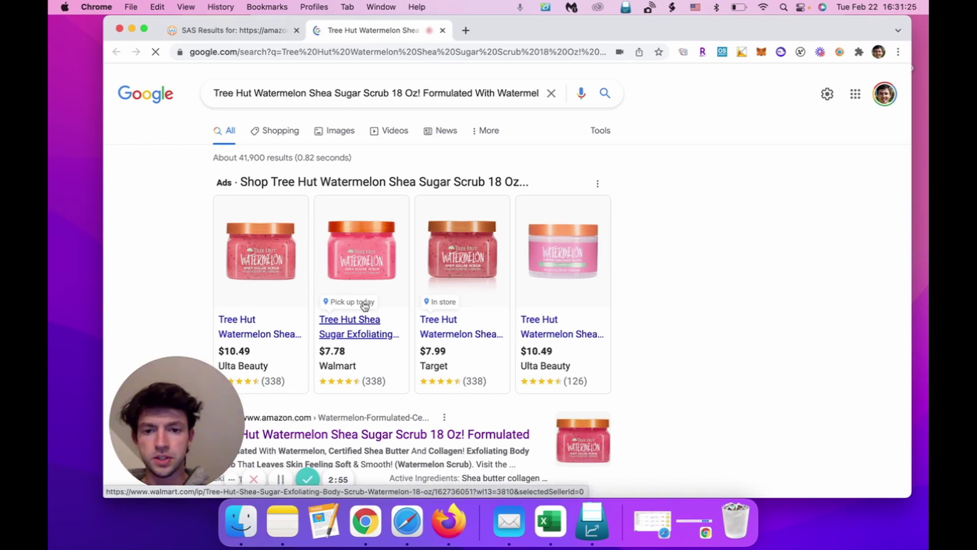
key("ctrl+shift+Tab")
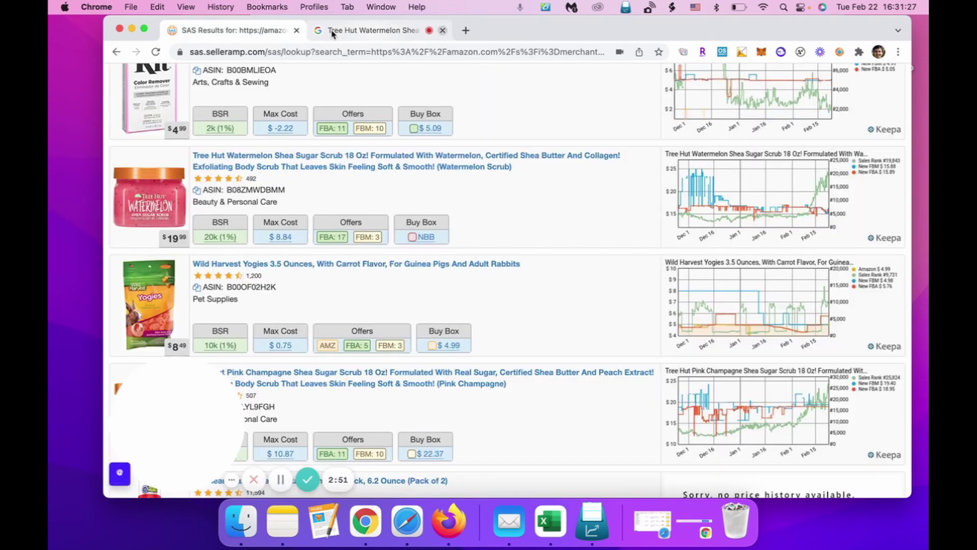
middle_click(331, 32)
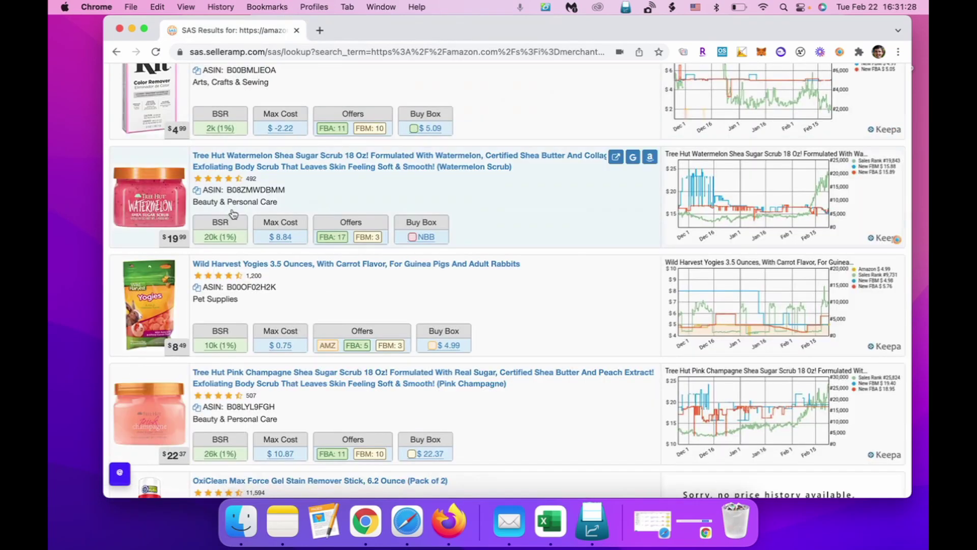
- Open the Tree Hut Watermelon scrub's product analysis and set its cost price to $8 and sale price to $19.99
left_click(335, 189)
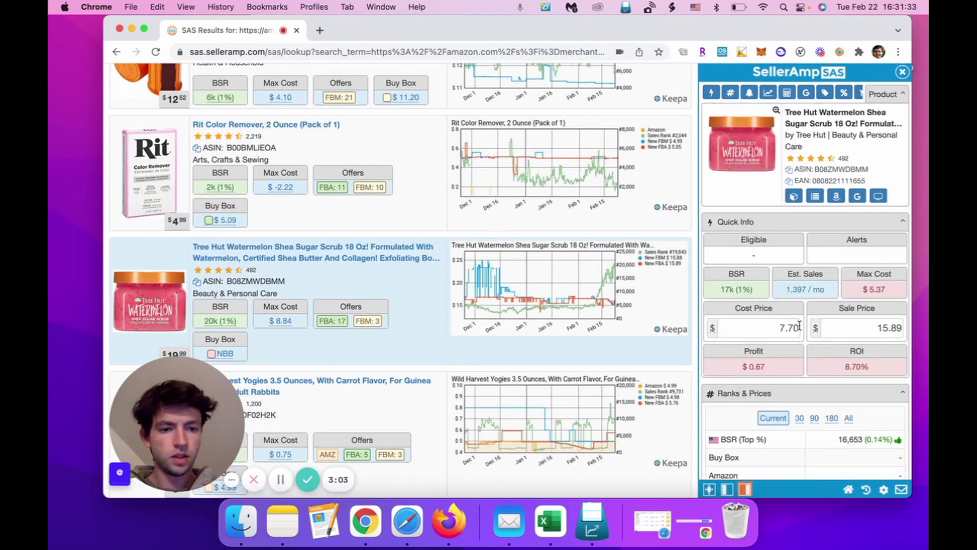
double_click(799, 327)
type("8")
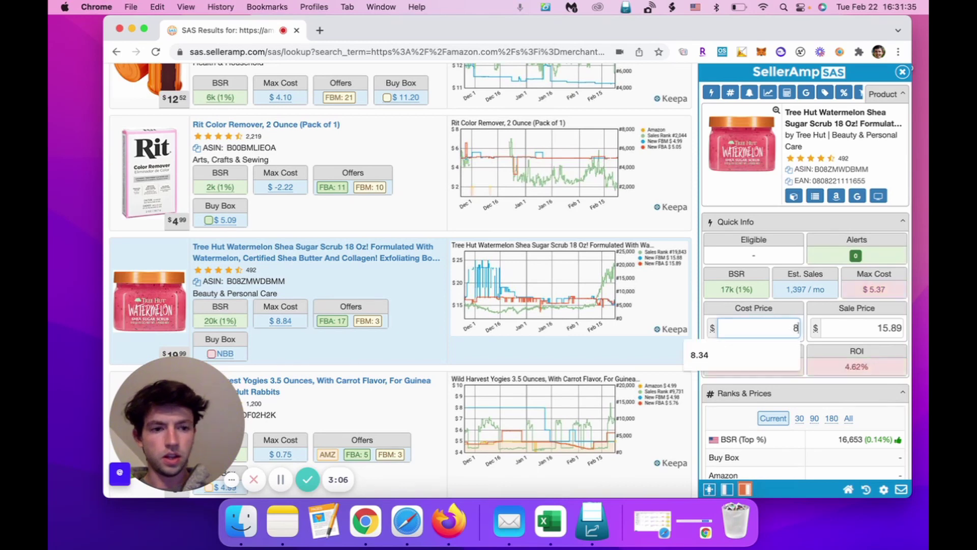
scroll(800, 328, "down", 2)
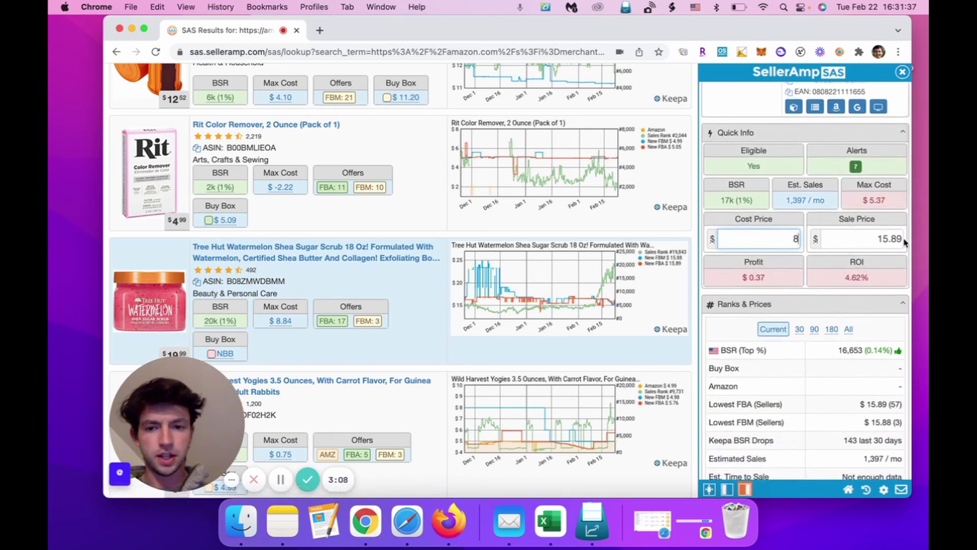
left_click(905, 243)
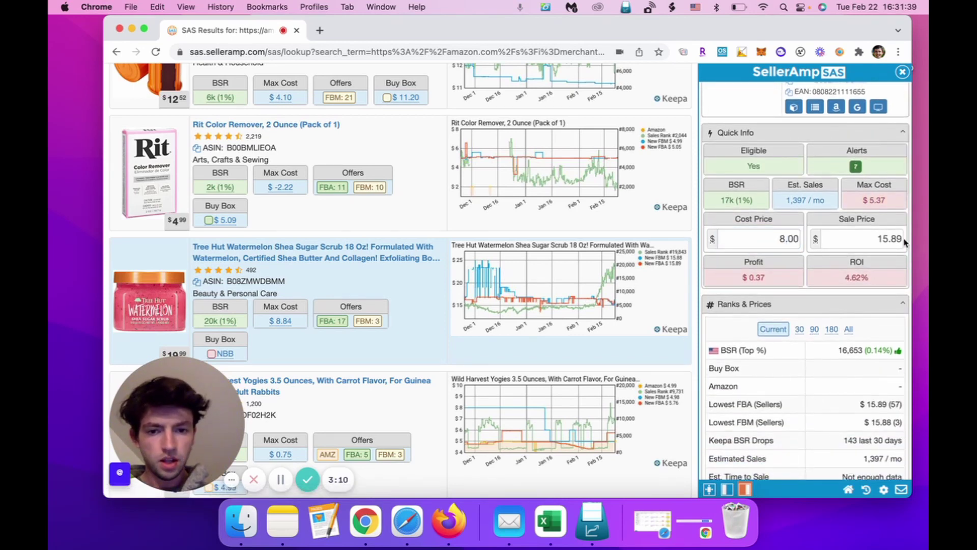
double_click(899, 239)
type("19.99")
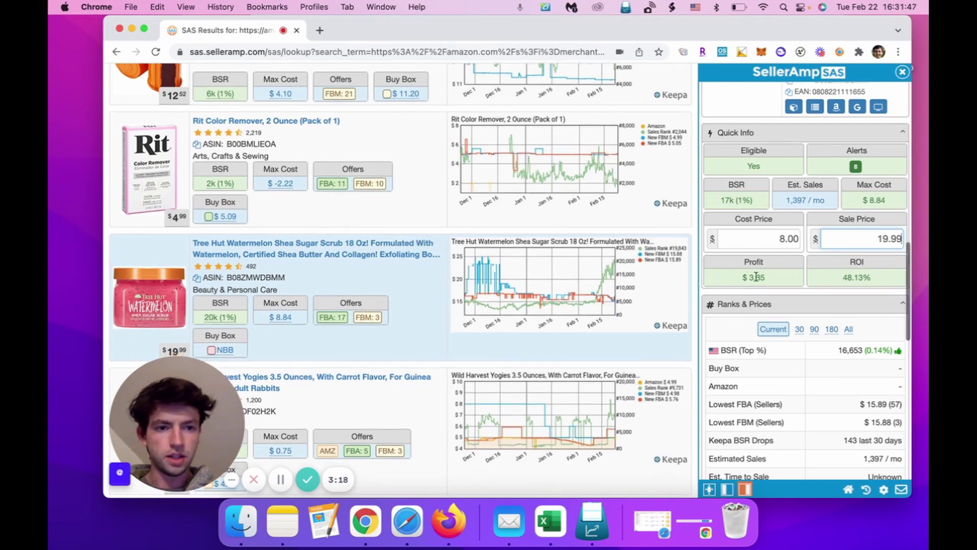
- Review the Watermelon scrub's profit, ranks and prices alongside its Keepa price history chart
scroll(756, 280, "up", 5)
scroll(757, 280, "down", 5)
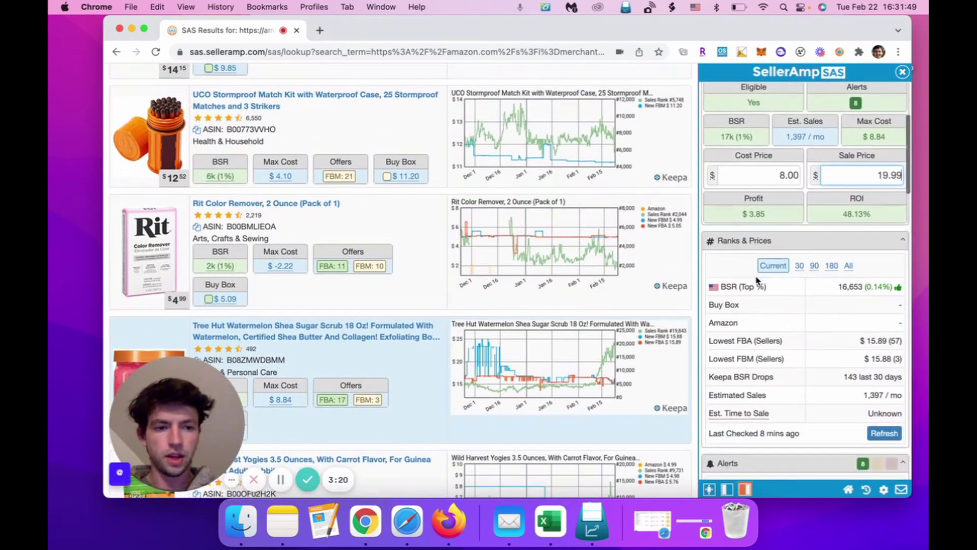
scroll(610, 341, "down", 4)
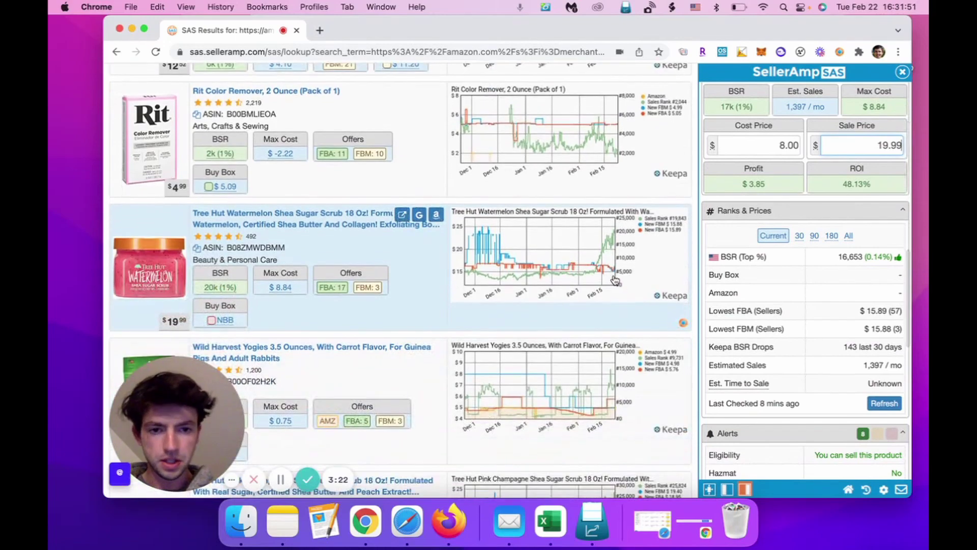
scroll(616, 279, "down", 1)
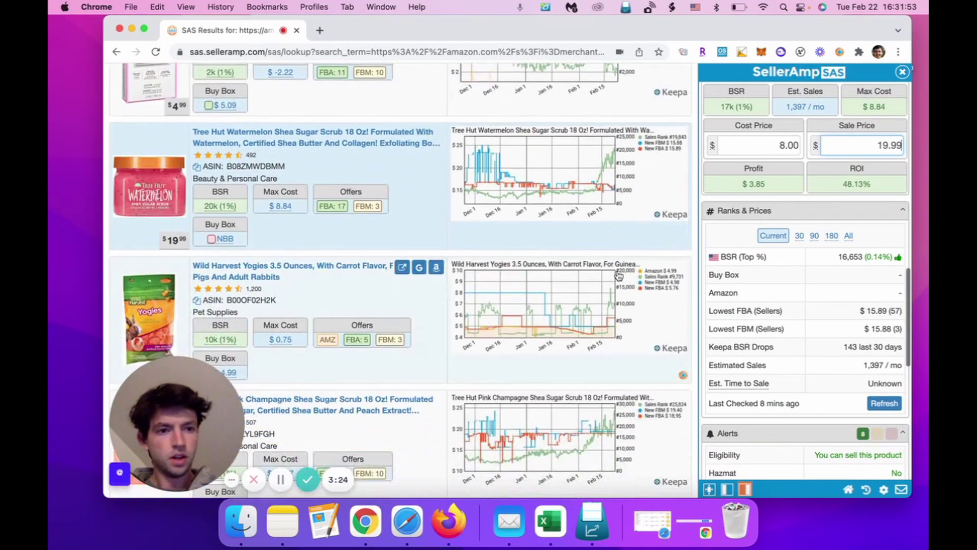
scroll(903, 77, "up", 6)
scroll(540, 264, "down", 10)
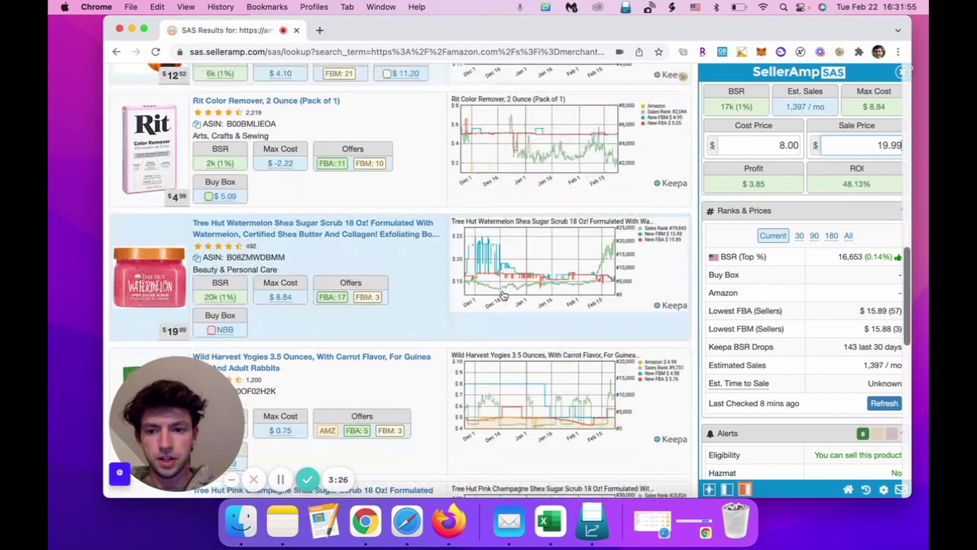
- Search Google for the Tree Hut Pink Champagne Shea Sugar Scrub and open its product analysis
scroll(412, 270, "down", 2)
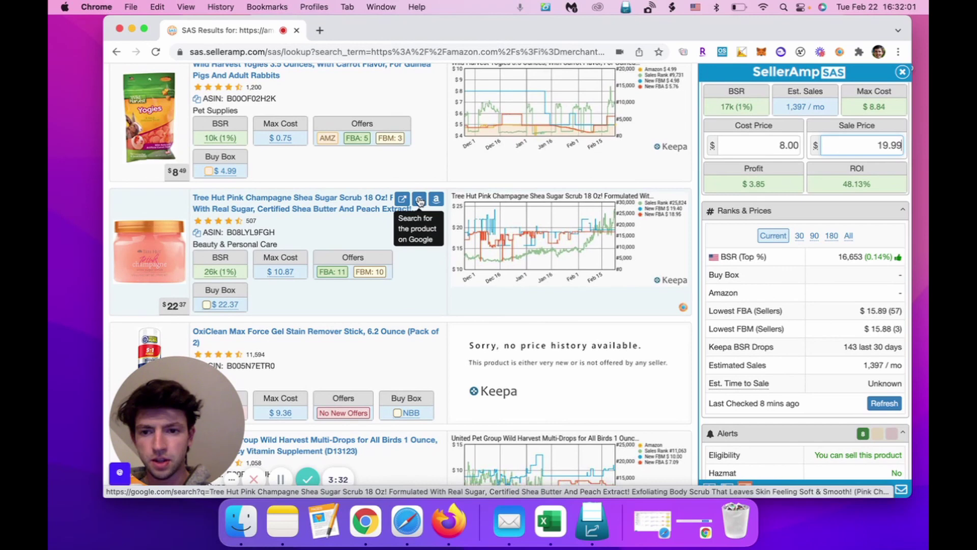
left_click(419, 200)
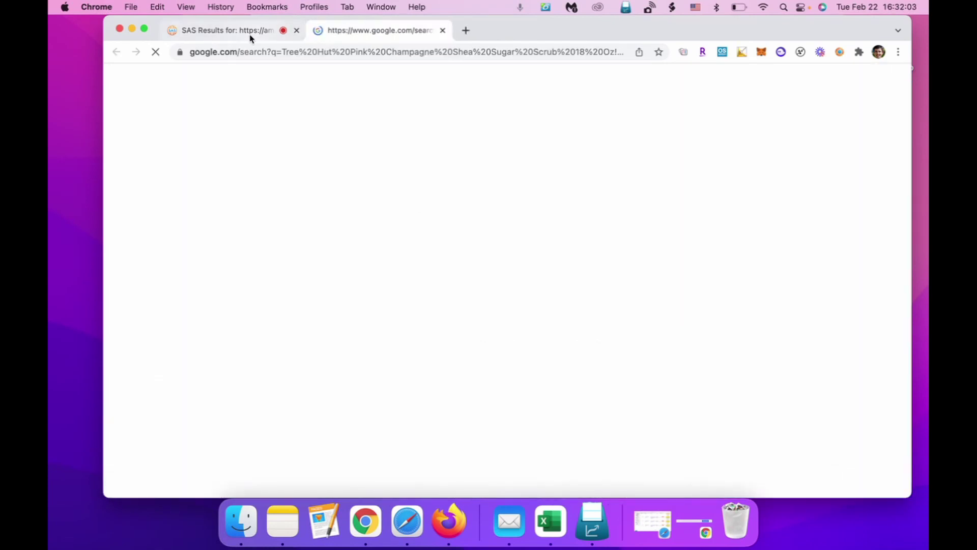
left_click(252, 31)
left_click(379, 194)
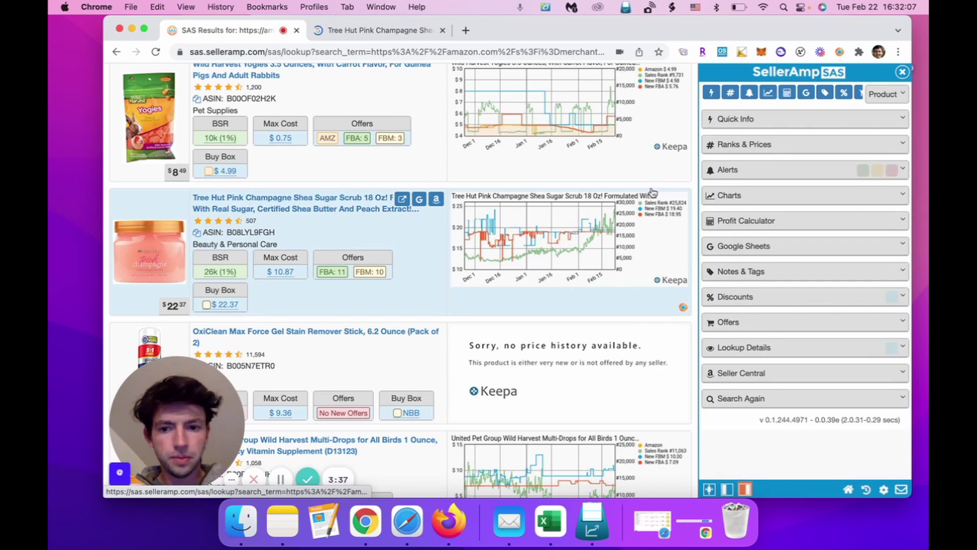
scroll(739, 298, "down", 3)
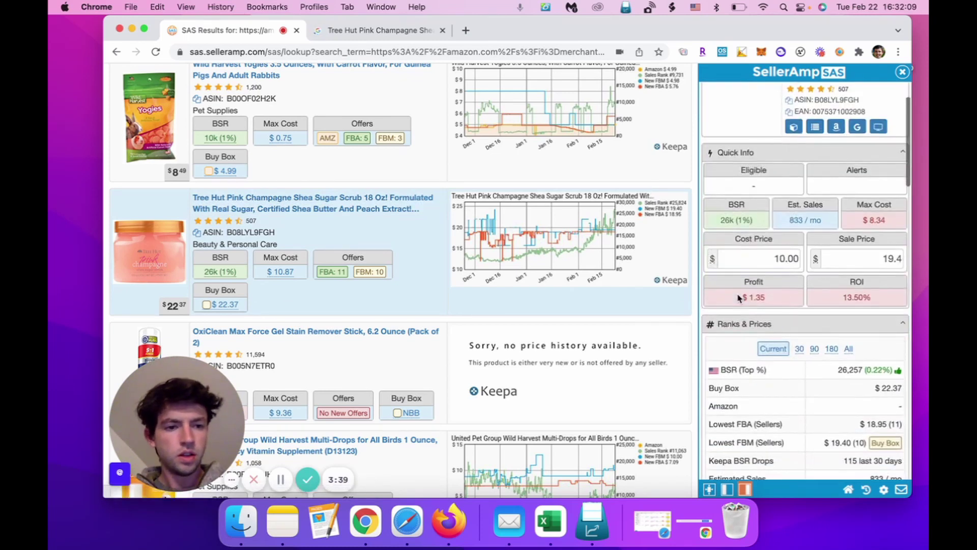
- Check the Pink Champagne scrub's retailer prices on Google, close the results, and set its cost price to $7.78
left_click(395, 36)
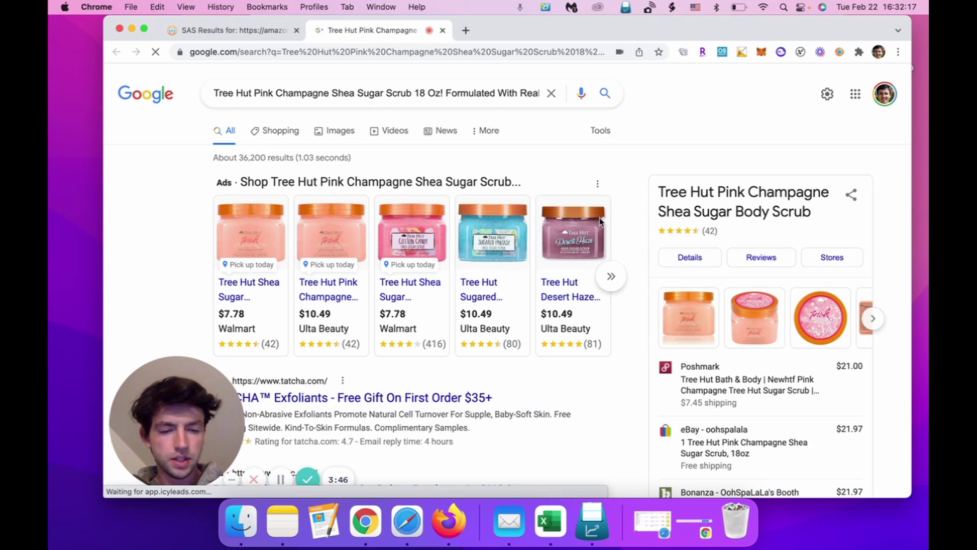
key("super+w")
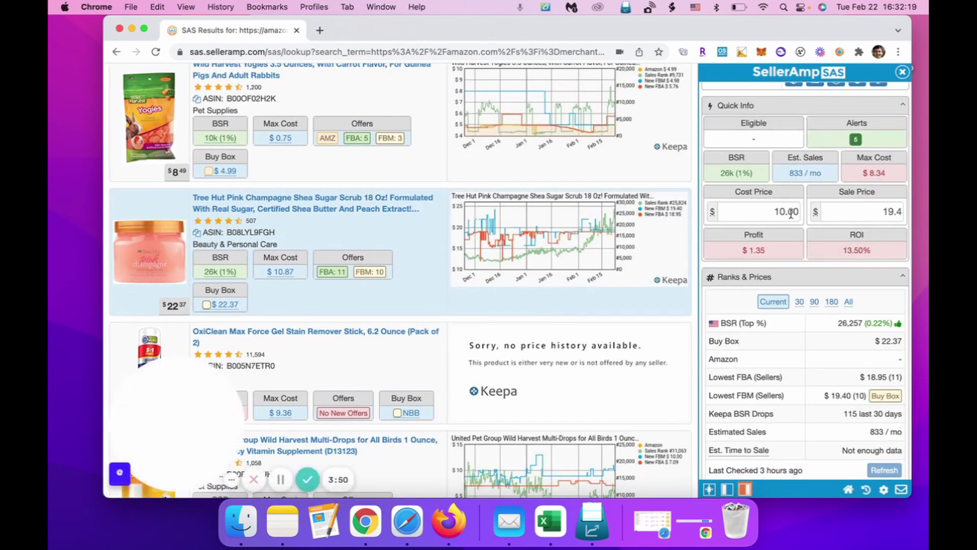
double_click(790, 213)
type("7.78")
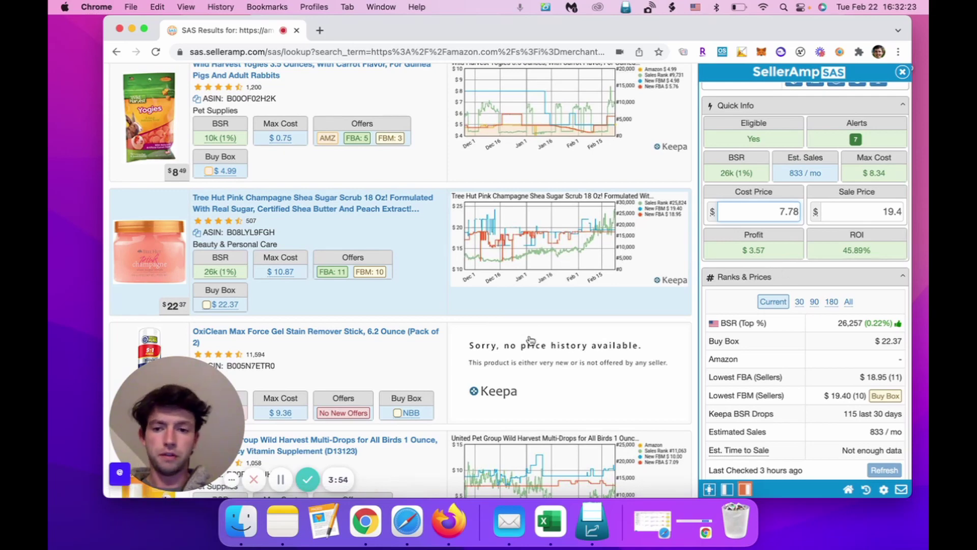
- Browse the remaining listed products, load more of the seller's items, and review their ranks, offers and Keepa charts
scroll(530, 340, "down", 10)
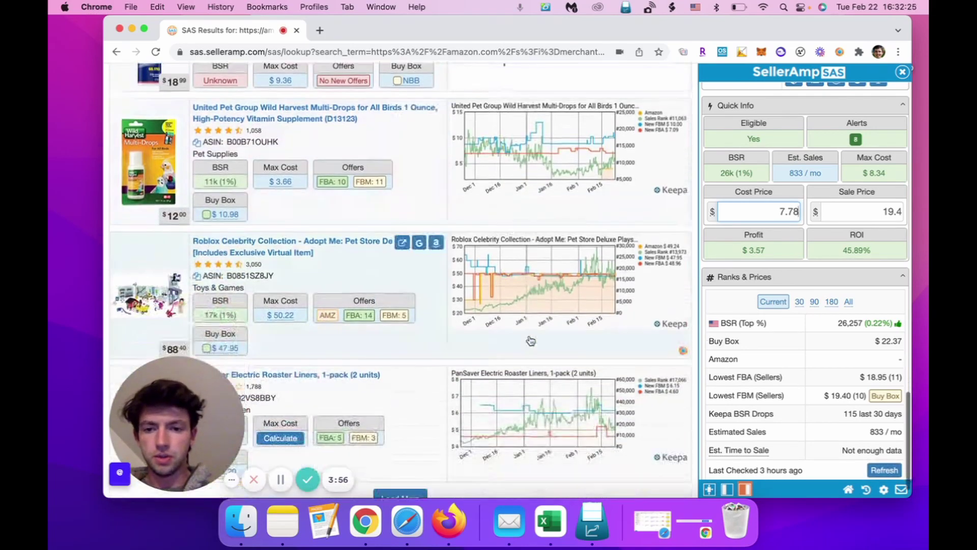
scroll(531, 341, "down", 1)
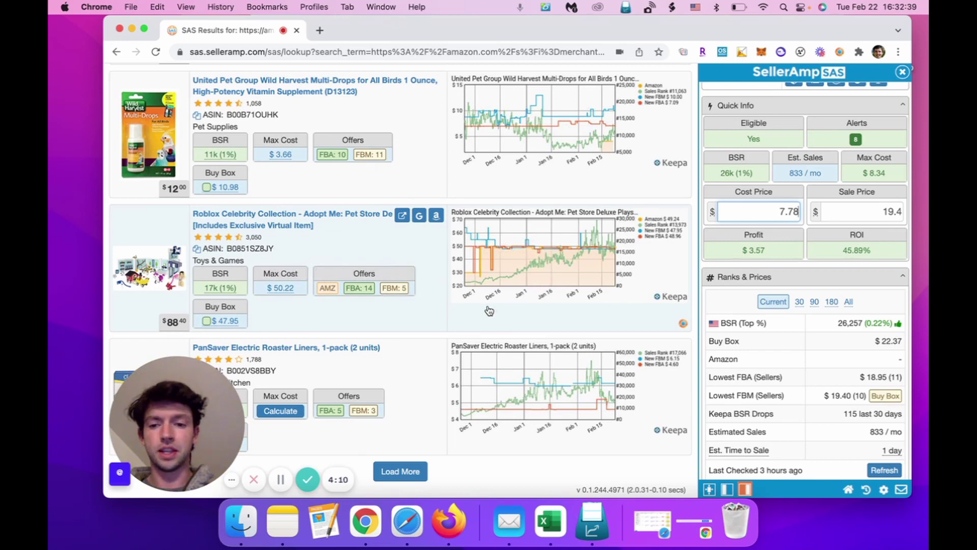
left_click(411, 472)
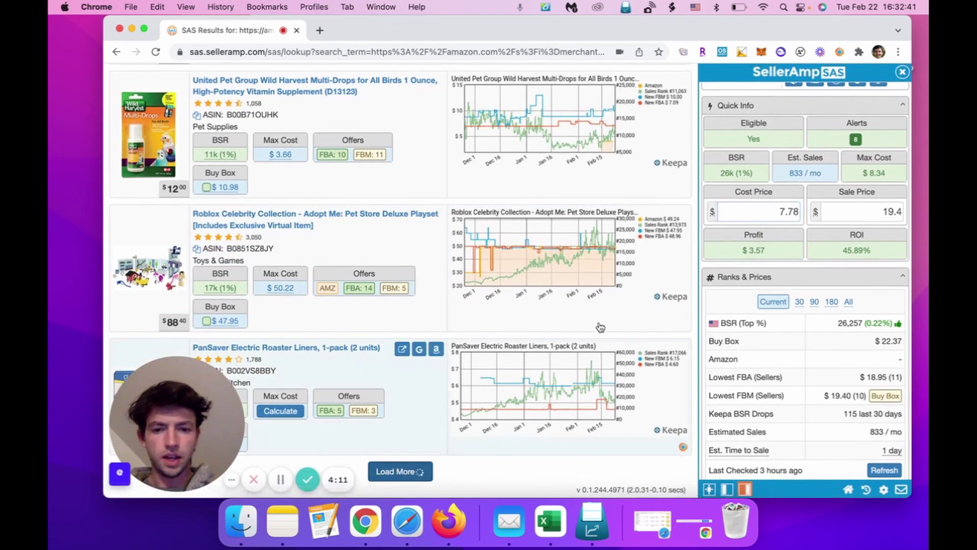
scroll(590, 331, "down", 3)
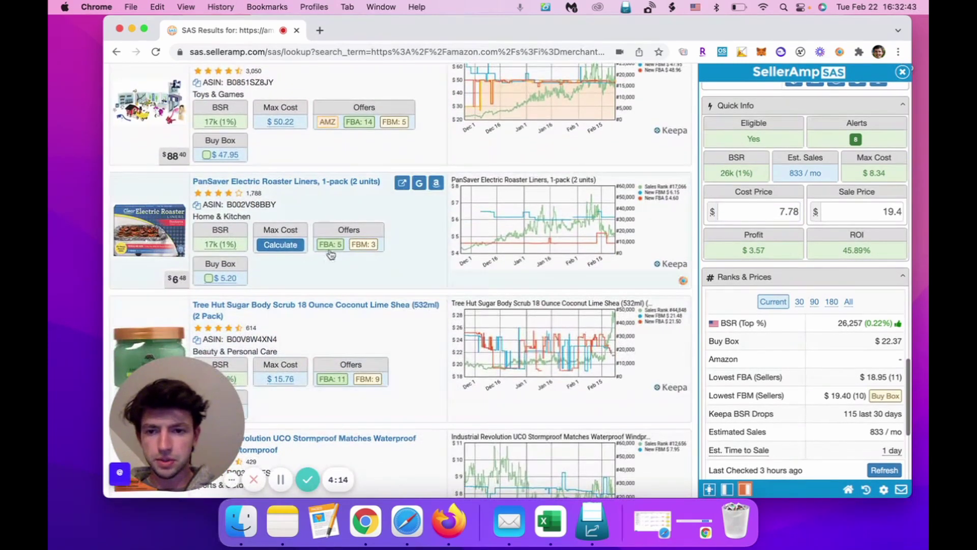
scroll(280, 290, "down", 3)
scroll(280, 290, "down", 5)
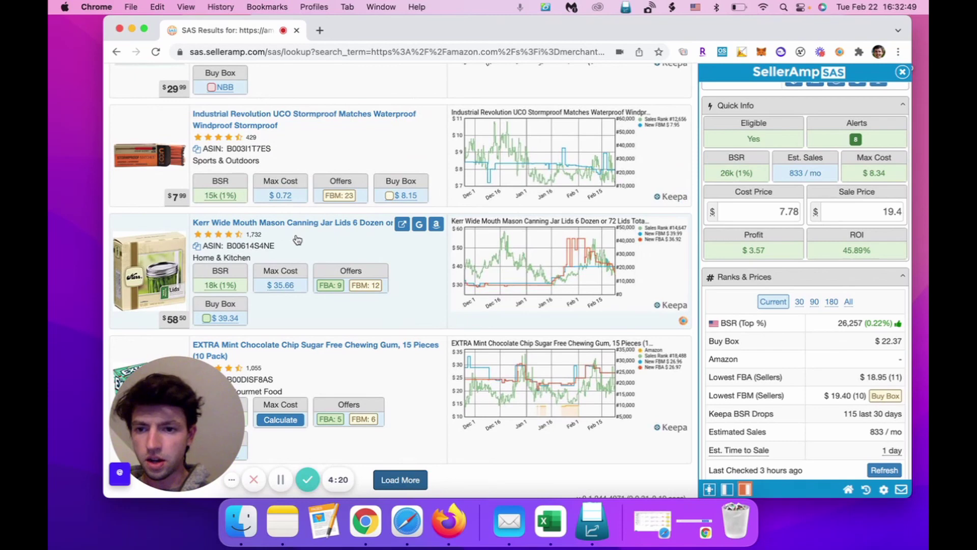
- Open the product analysis for the Kerr Wide Mouth Mason Canning Jar Lids, 6 dozen or 72 lids total
scroll(298, 240, "down", 1)
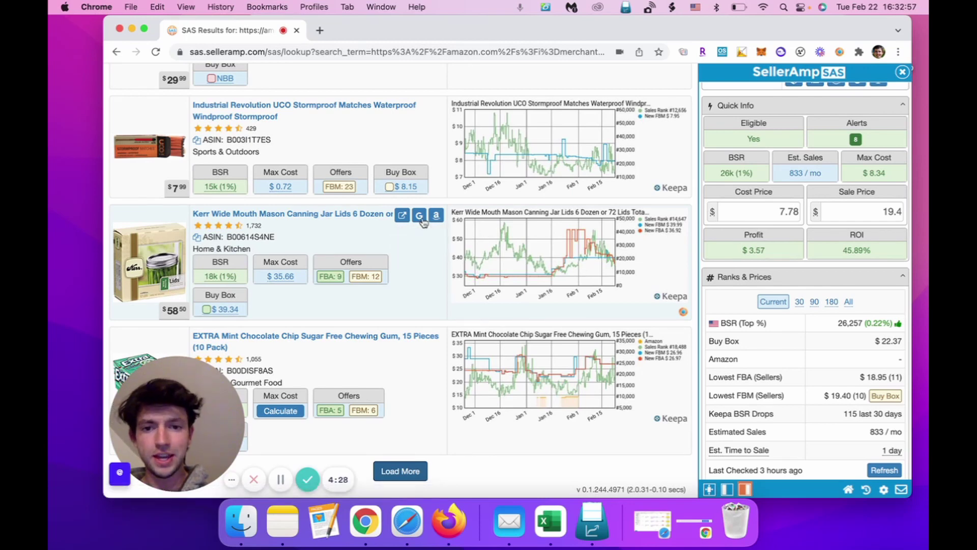
left_click(303, 238)
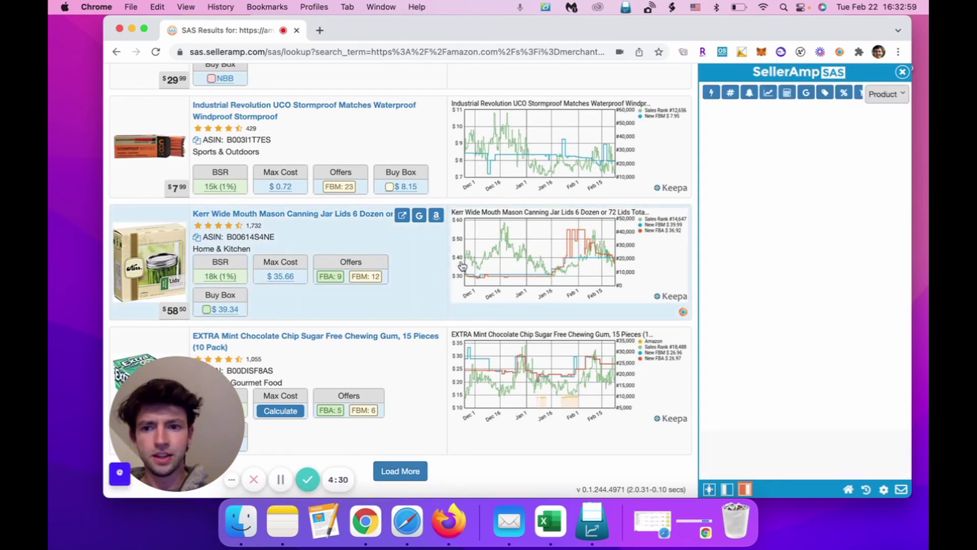
scroll(821, 286, "up", 5)
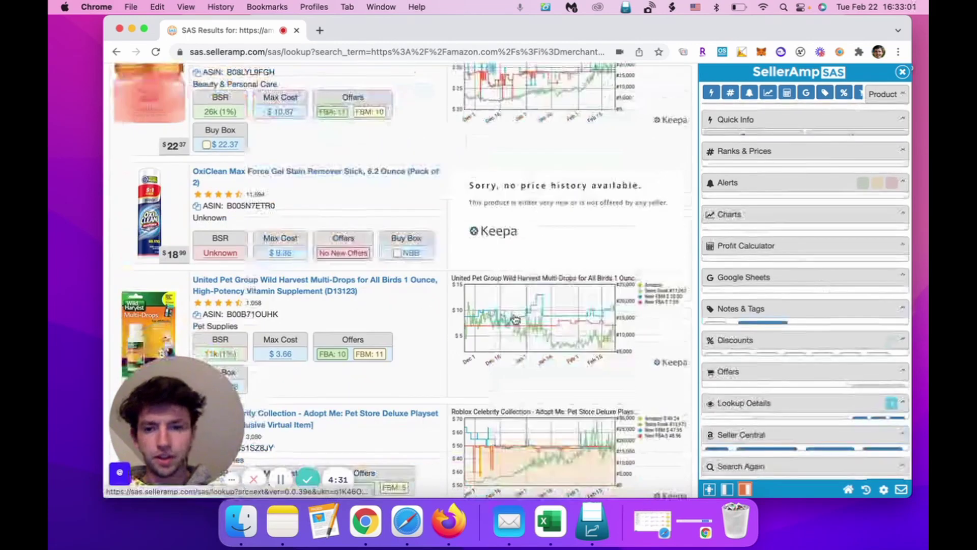
scroll(515, 319, "down", 5)
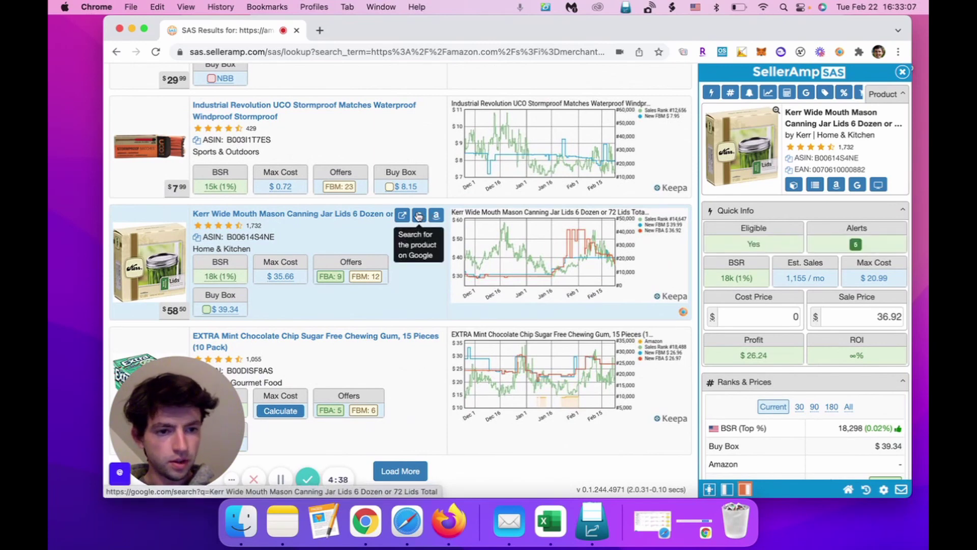
- Search Google for the Kerr Wide Mouth canning lids and look through the web results for retailers selling the 72-lid pack
left_click(419, 215)
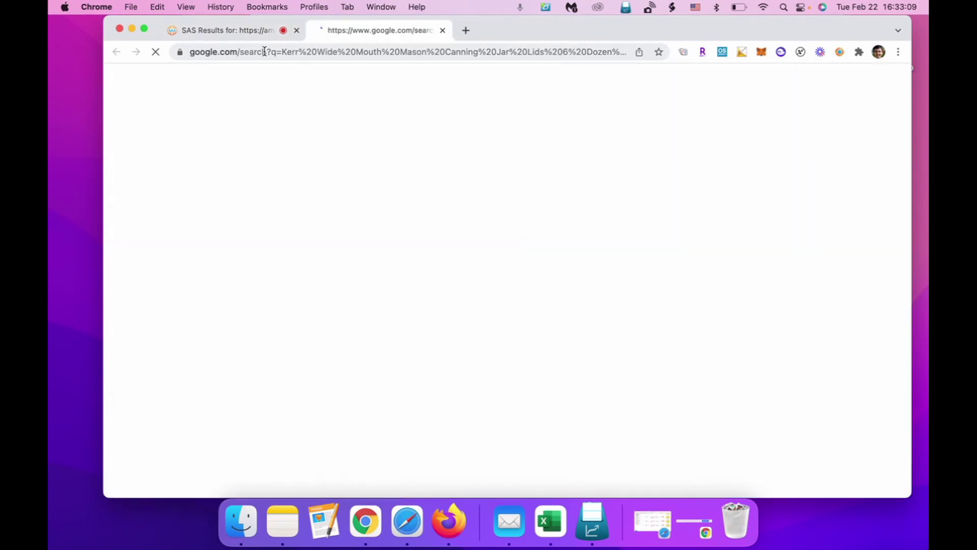
scroll(214, 336, "down", 1)
scroll(215, 336, "down", 3)
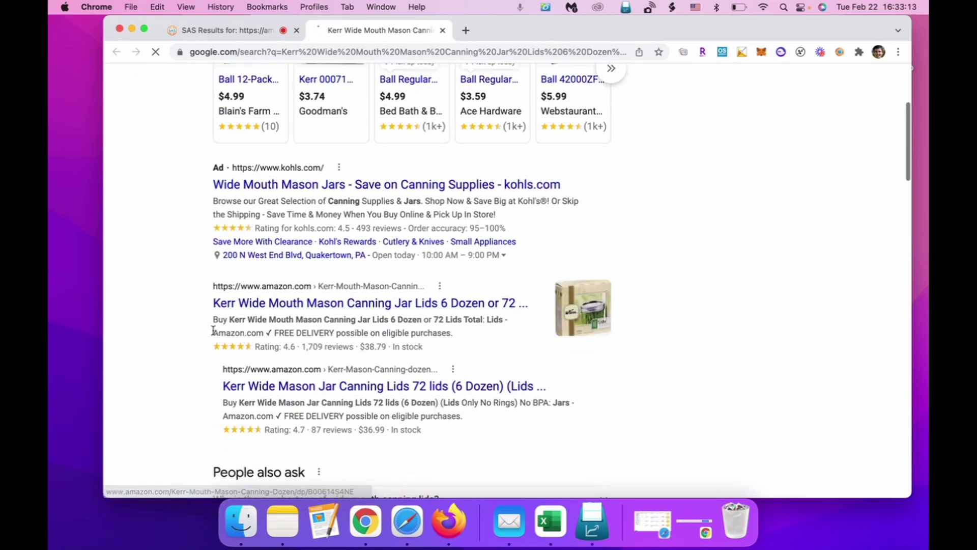
scroll(276, 189, "down", 12)
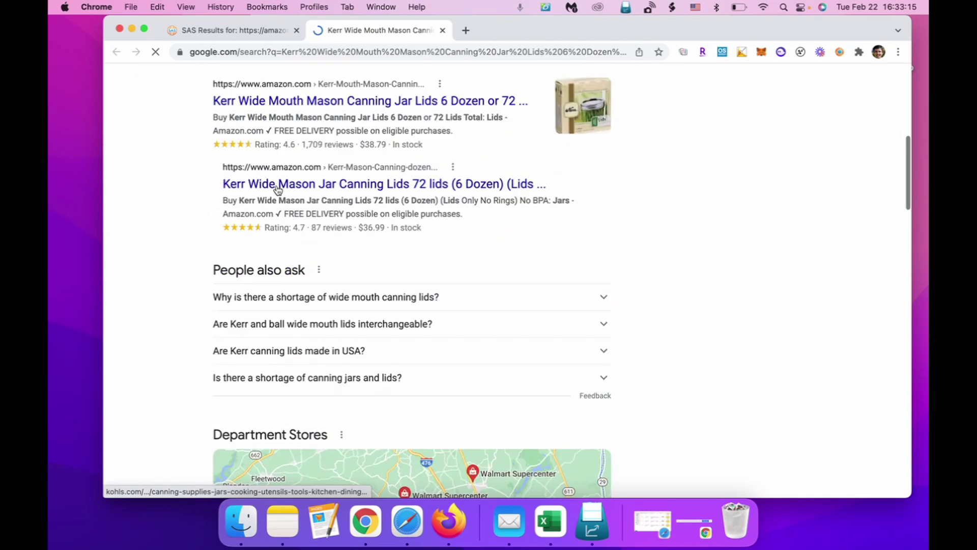
scroll(277, 189, "down", 4)
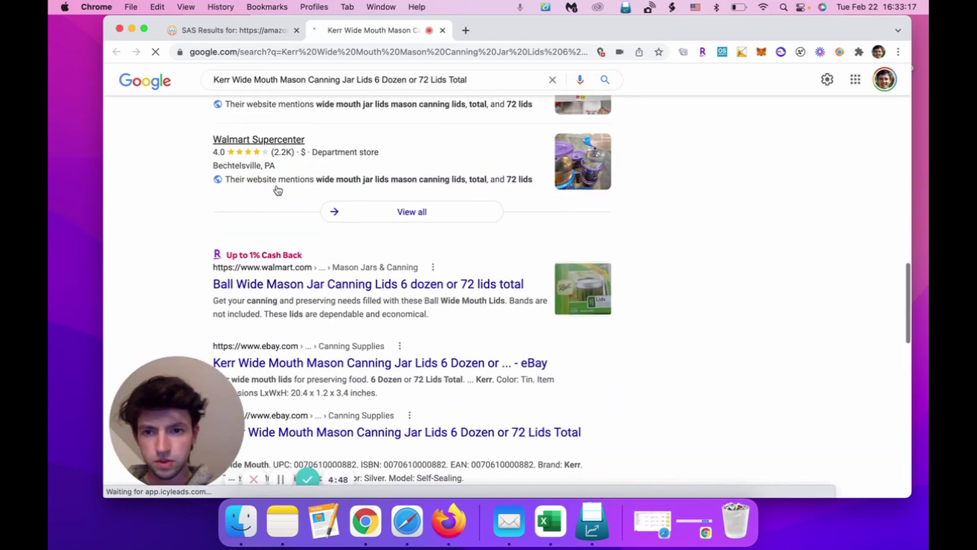
scroll(277, 190, "up", 15)
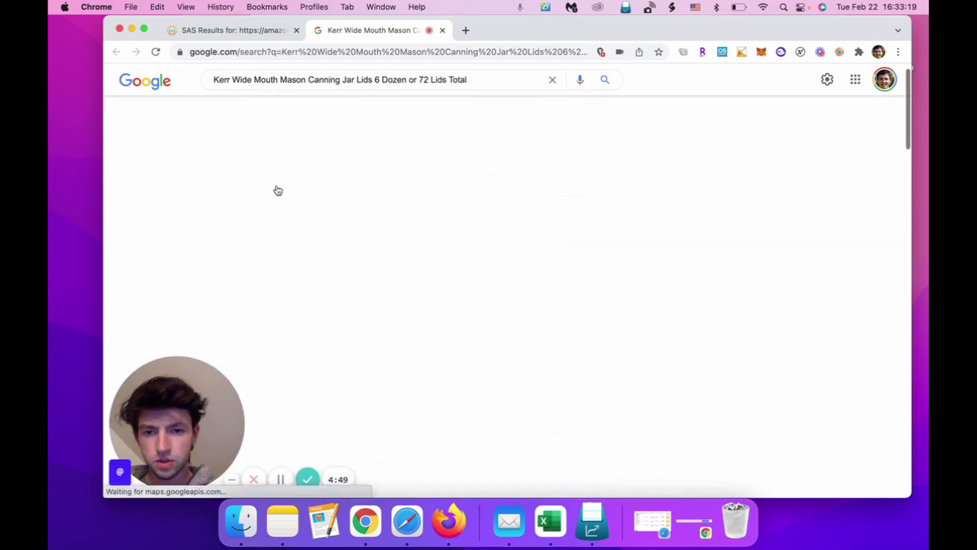
- Check the Kerr lids' Google Shopping offers and compare them with the product's SellerAmp listing
left_click(275, 131)
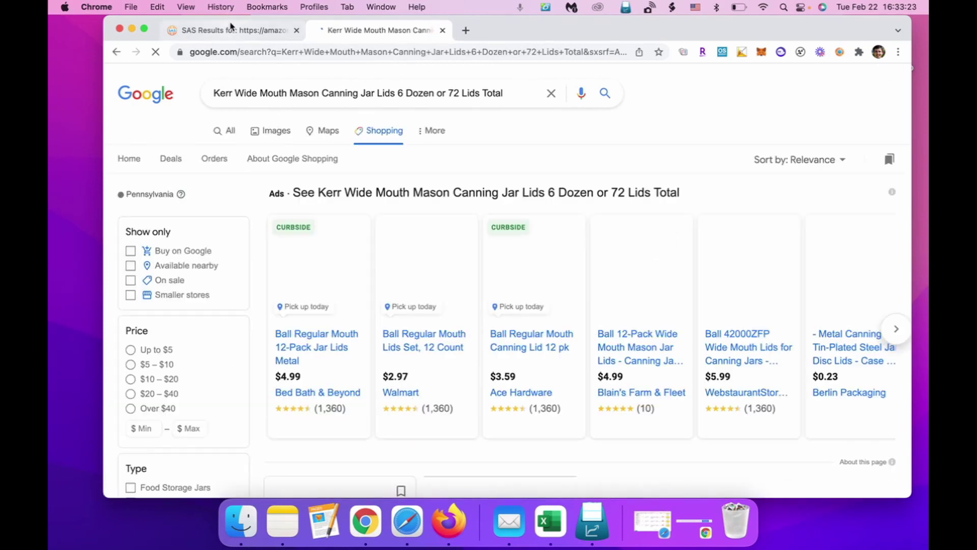
left_click(230, 28)
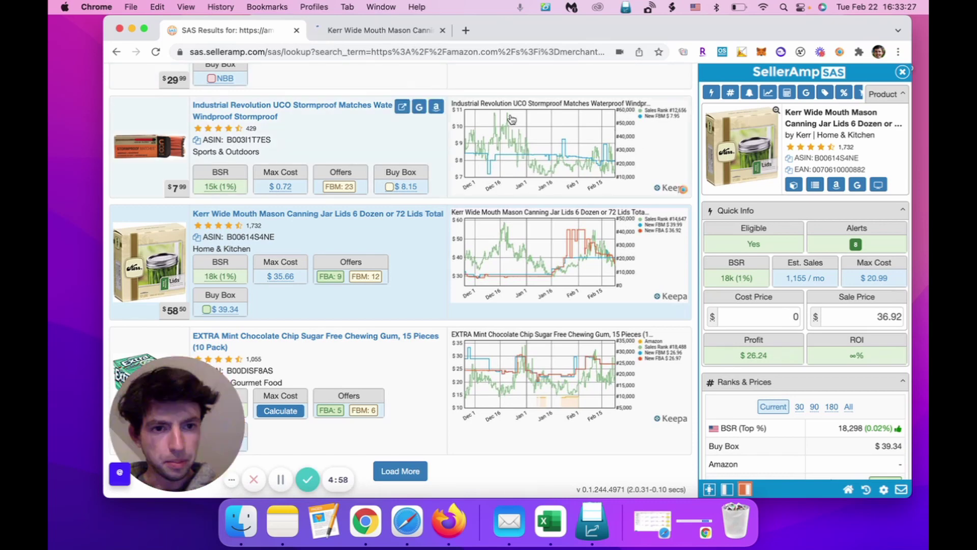
left_click(397, 31)
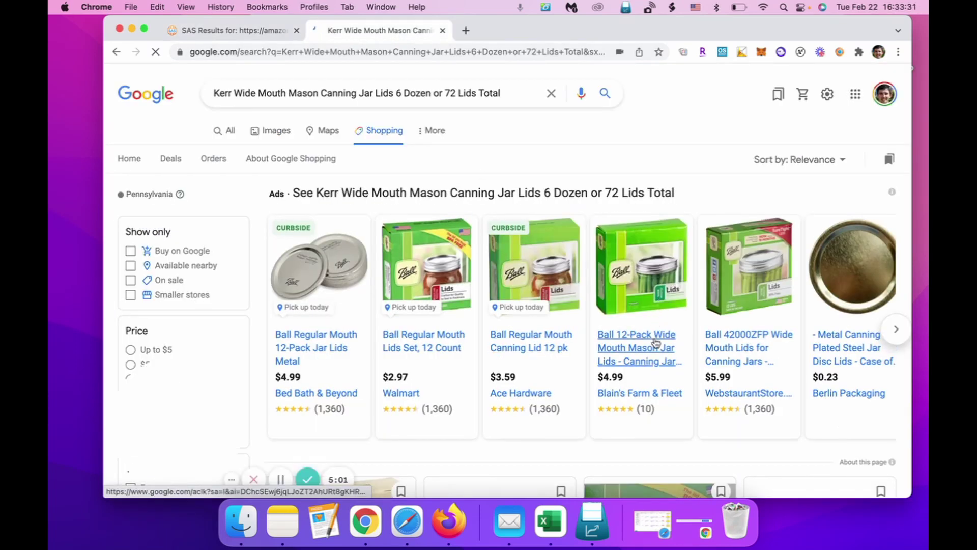
left_click(216, 32)
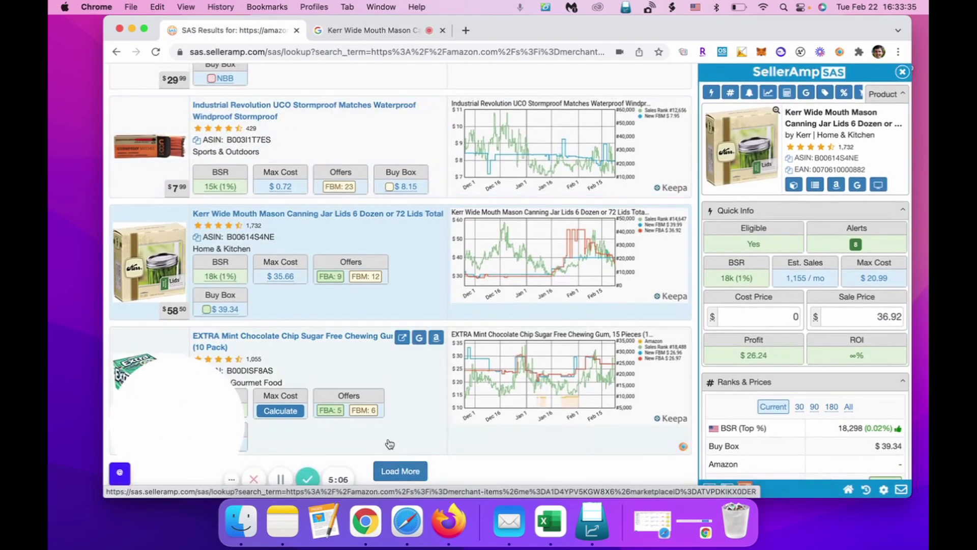